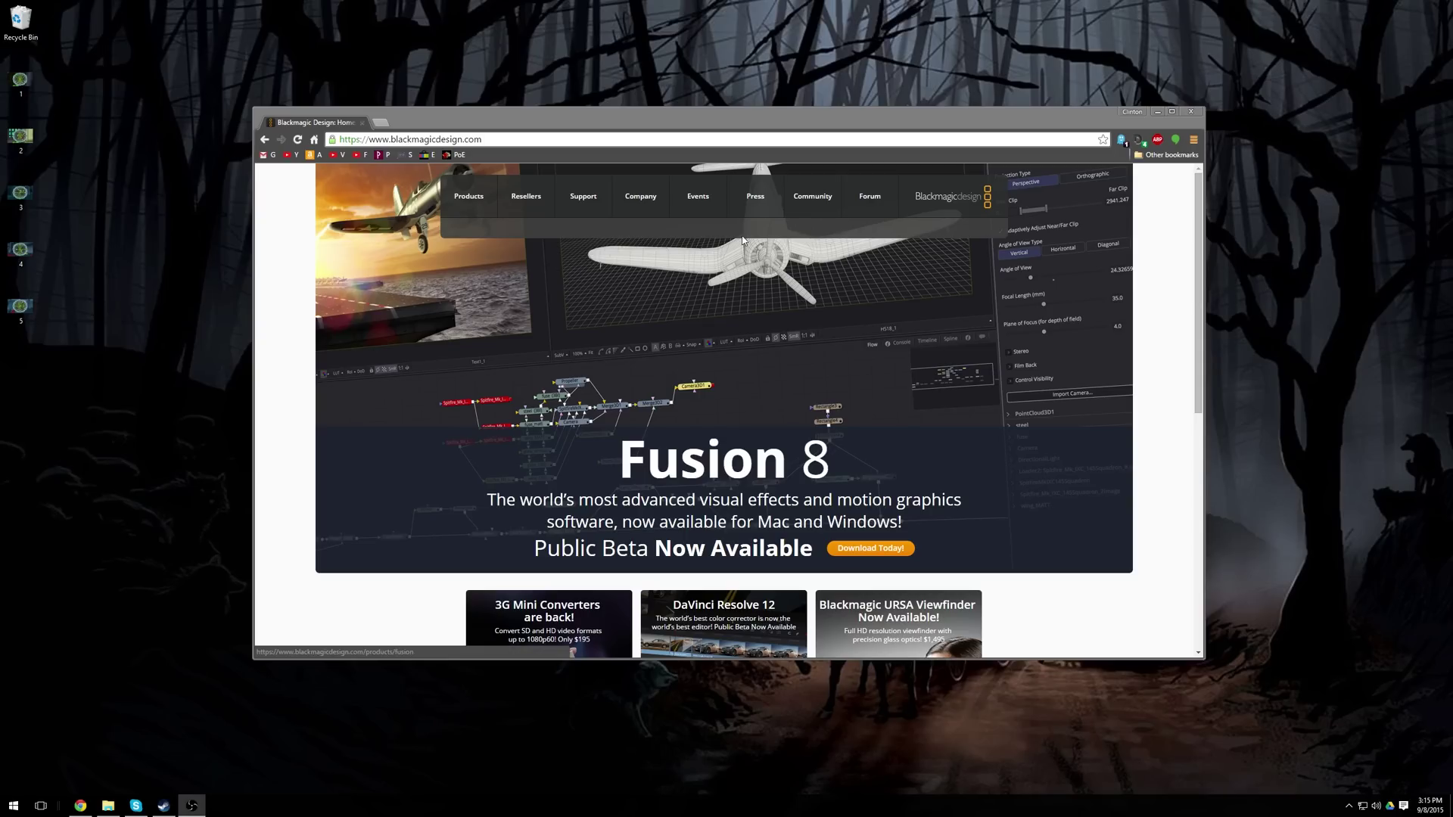
Go to the Blackmagic support center's Capture and Playback downloads page.
{"action": "left_click", "coordinate": [379, 139]}
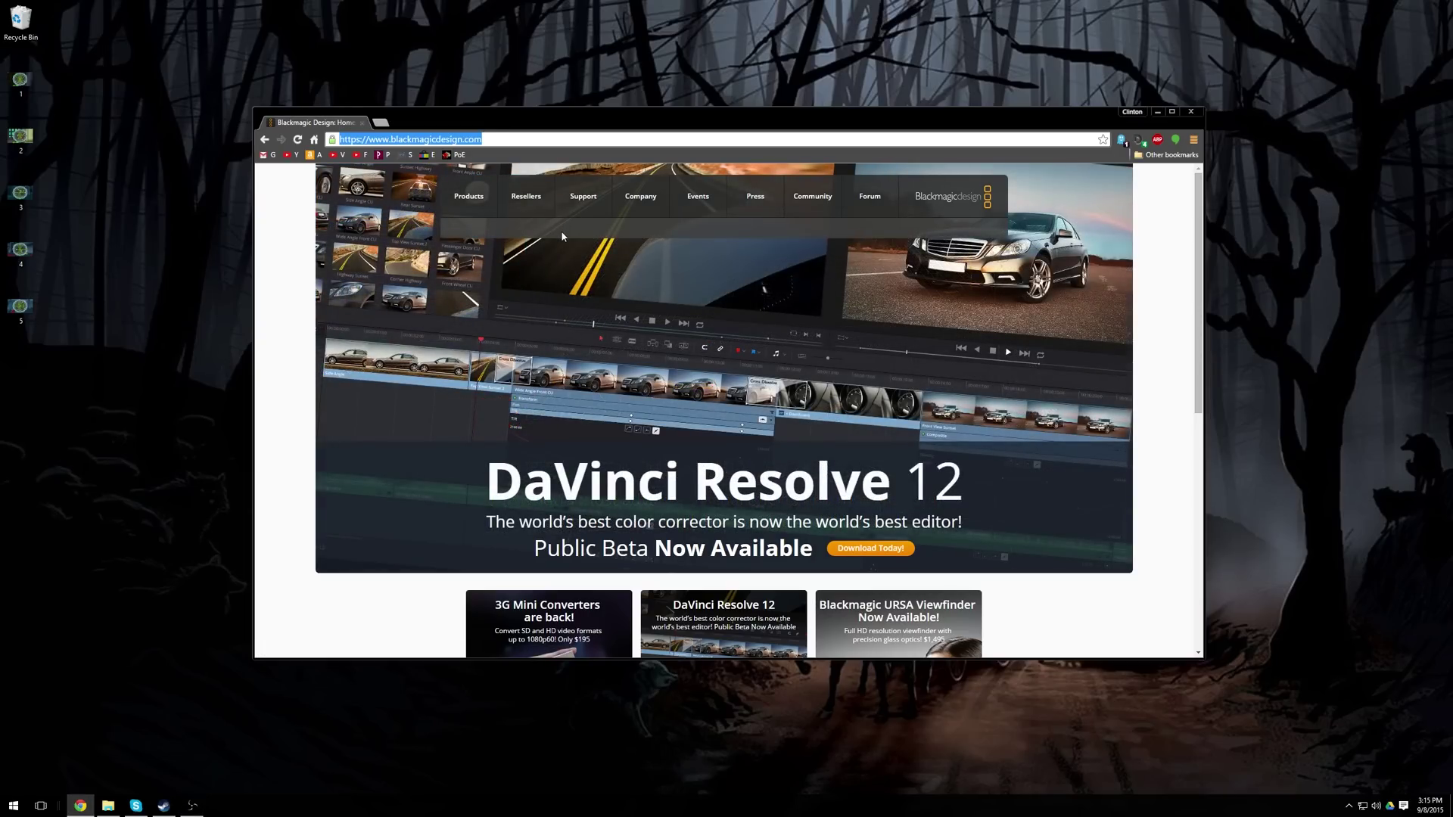
{"action": "left_click", "coordinate": [583, 196]}
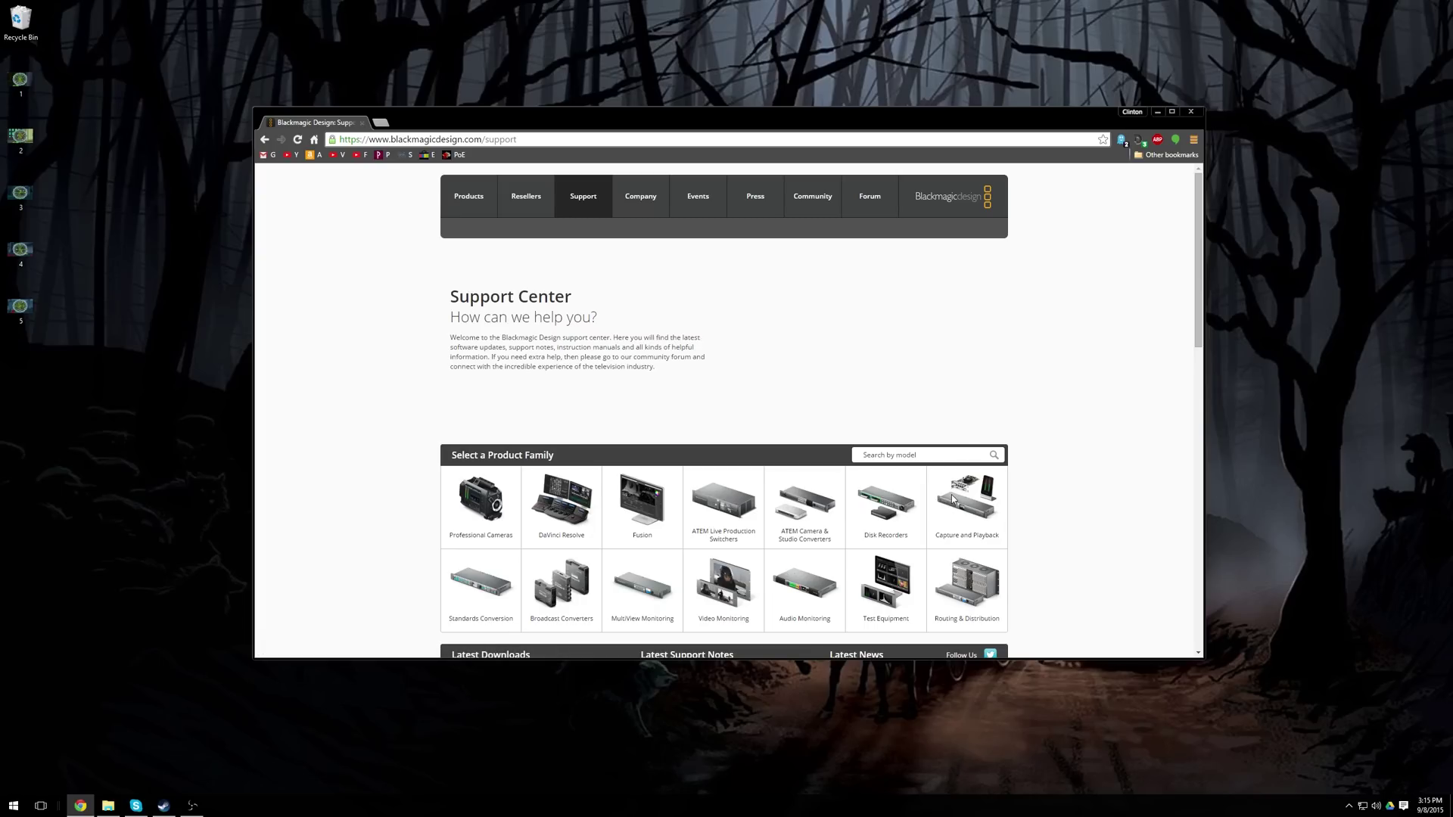
{"action": "left_click", "coordinate": [973, 507]}
{"action": "scroll", "coordinate": [857, 457], "scroll_direction": "down", "scroll_amount": 1}
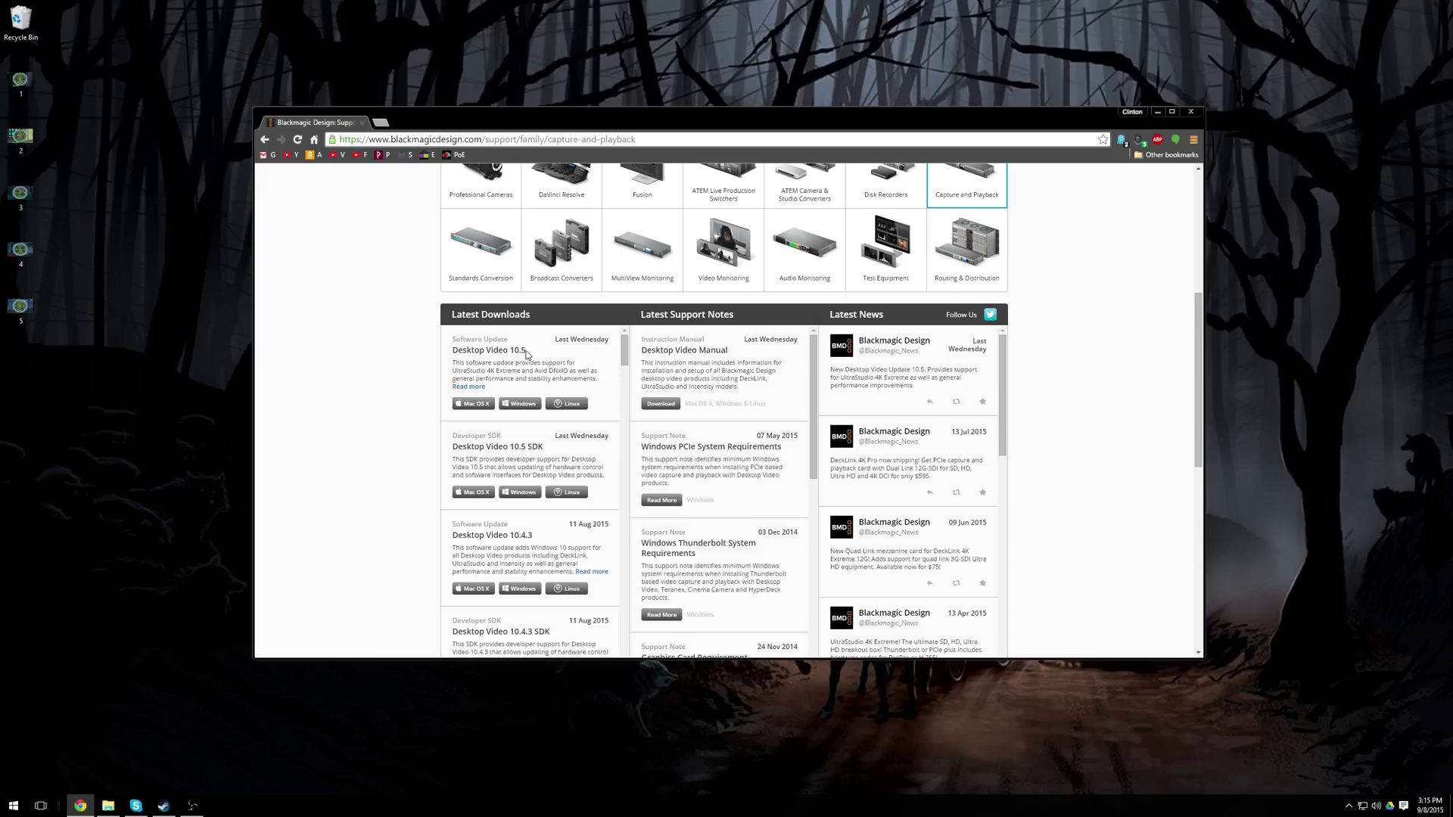
Review the Latest Downloads list for Desktop Video 10.5 and 10.1.1, then minimize Chrome.
{"action": "left_click_drag", "start_coordinate": [528, 350], "coordinate": [452, 351]}
{"action": "left_click", "coordinate": [489, 351]}
{"action": "scroll", "coordinate": [363, 370], "scroll_direction": "down", "scroll_amount": 1}
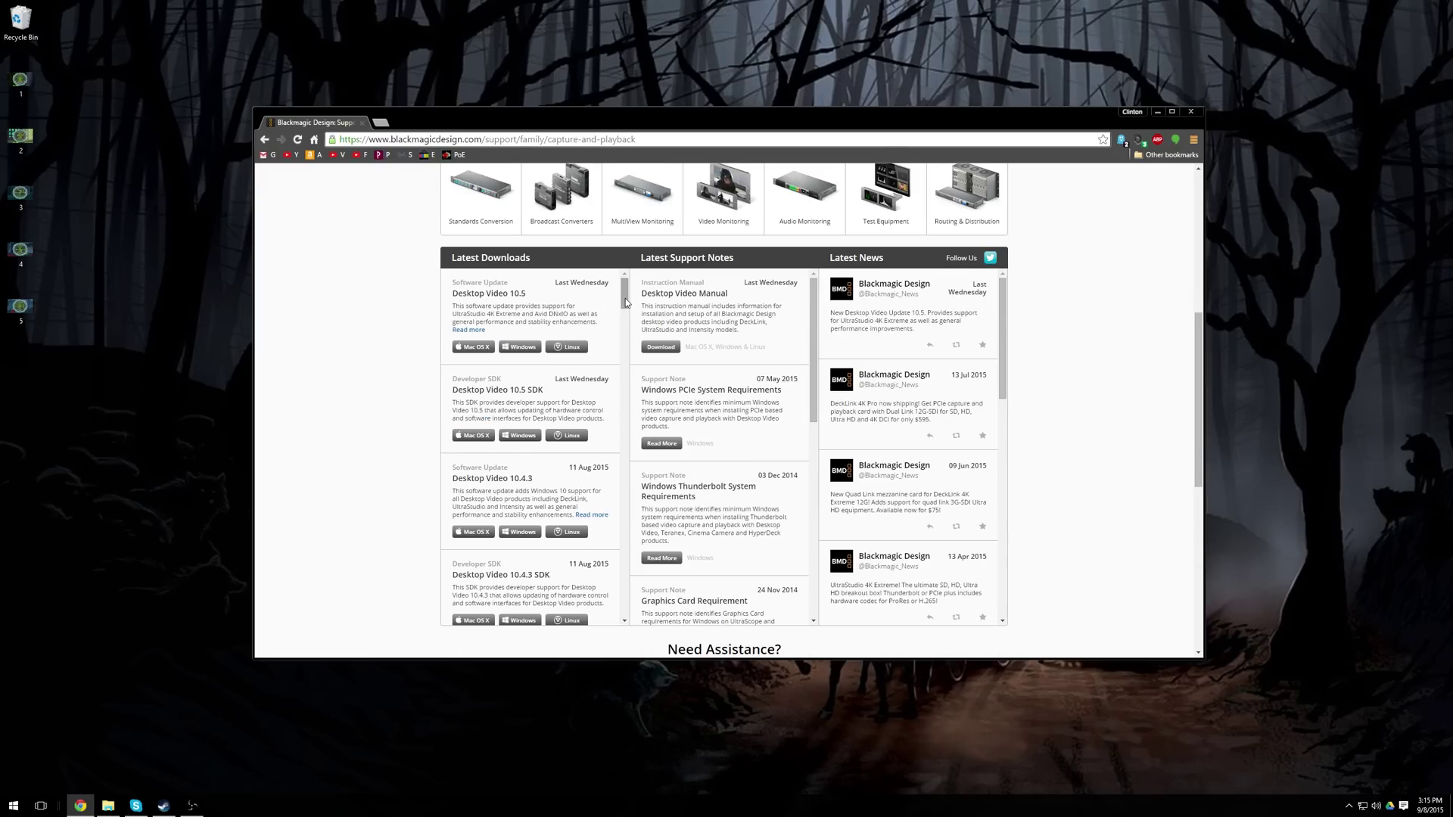
{"action": "left_click_drag", "start_coordinate": [625, 298], "coordinate": [611, 494]}
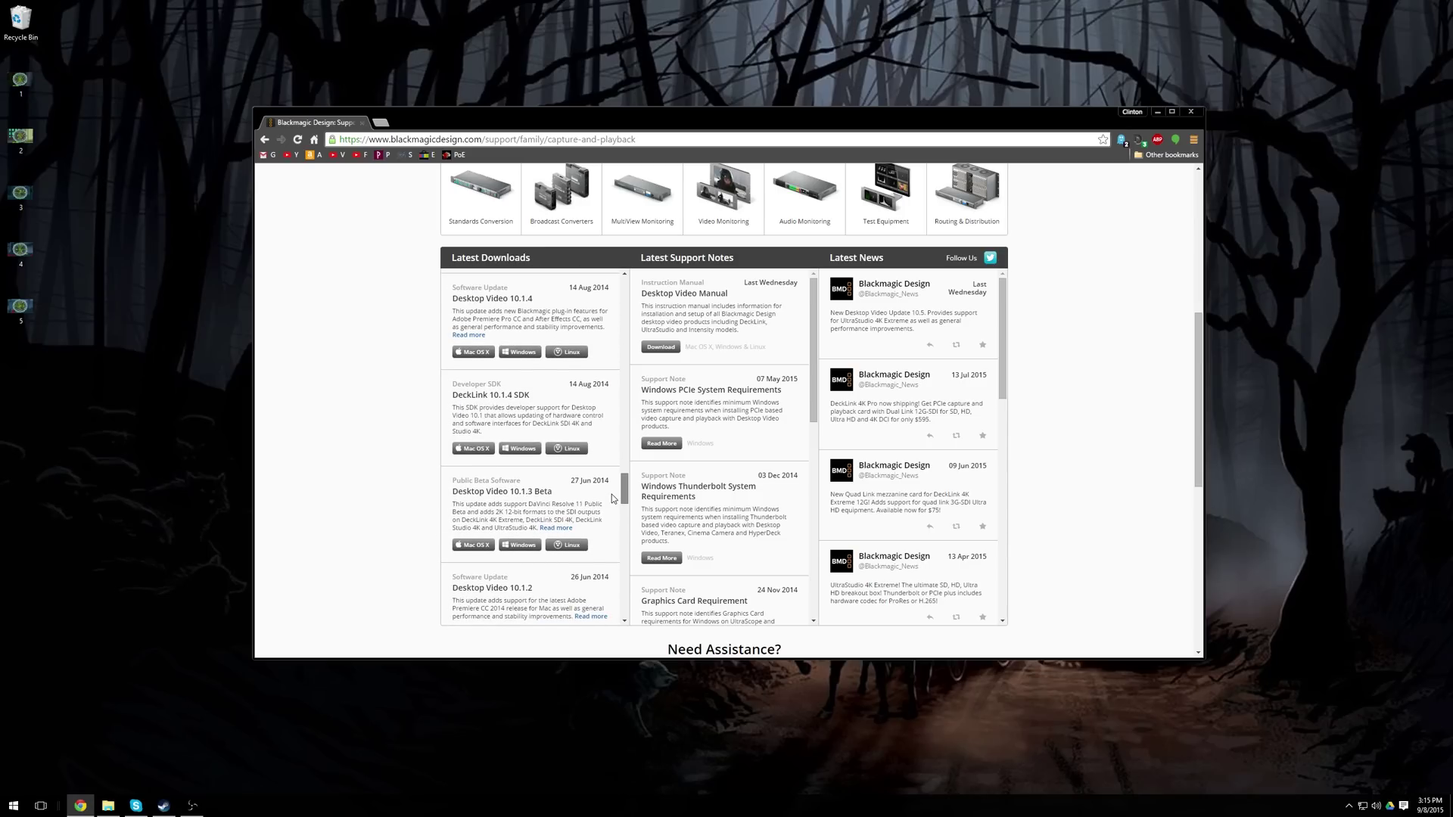
{"action": "scroll", "coordinate": [613, 507], "scroll_direction": "down", "scroll_amount": 5}
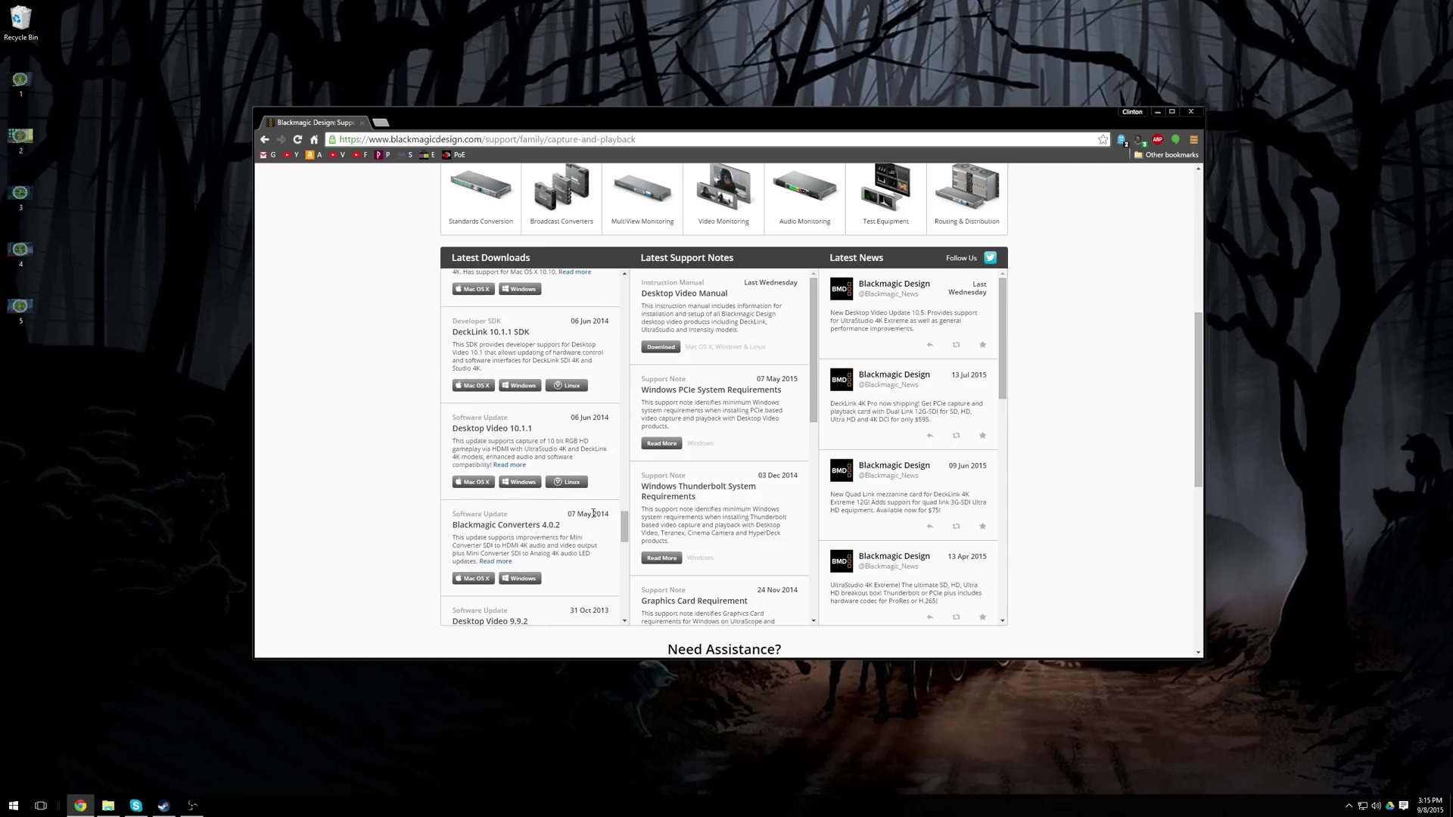
{"action": "left_click_drag", "start_coordinate": [538, 431], "coordinate": [451, 434]}
{"action": "left_click", "coordinate": [542, 434]}
{"action": "left_click_drag", "start_coordinate": [541, 434], "coordinate": [480, 431]}
{"action": "left_click", "coordinate": [504, 435]}
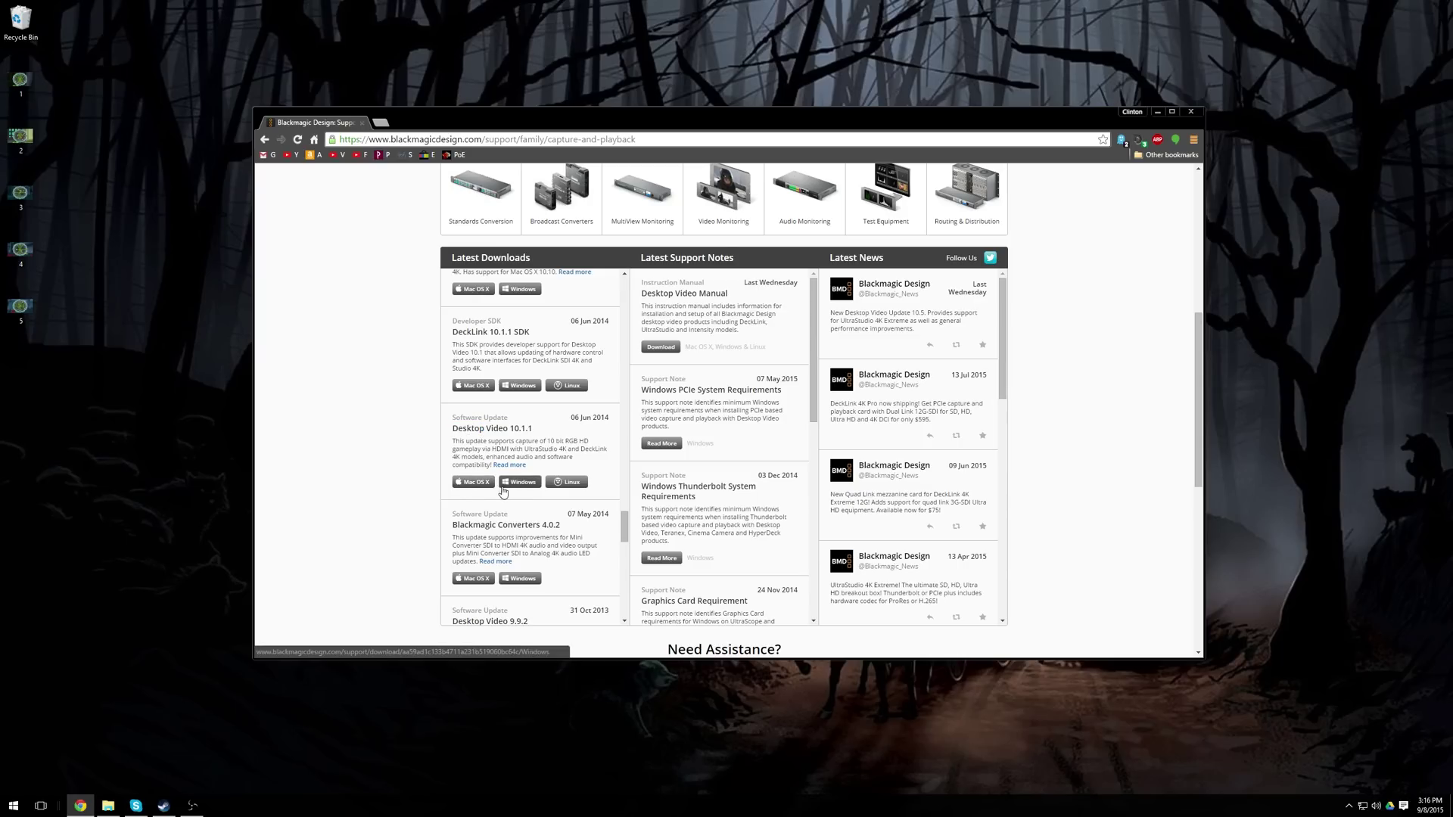
{"action": "left_click", "coordinate": [1157, 111]}
Open Windows Control Panel by searching Start for 'control'.
{"action": "left_click", "coordinate": [13, 806]}
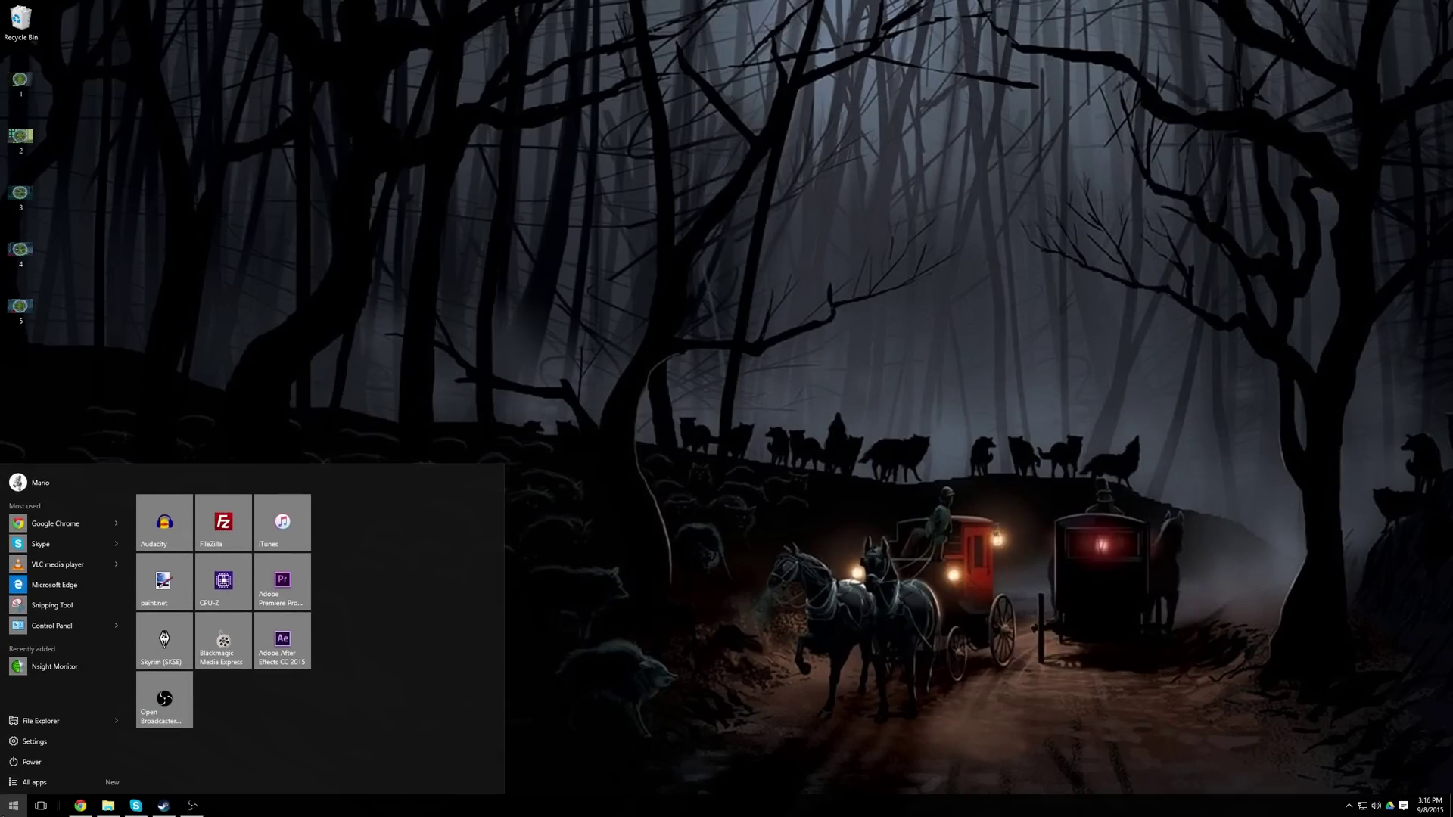
{"action": "type", "text": "control"}
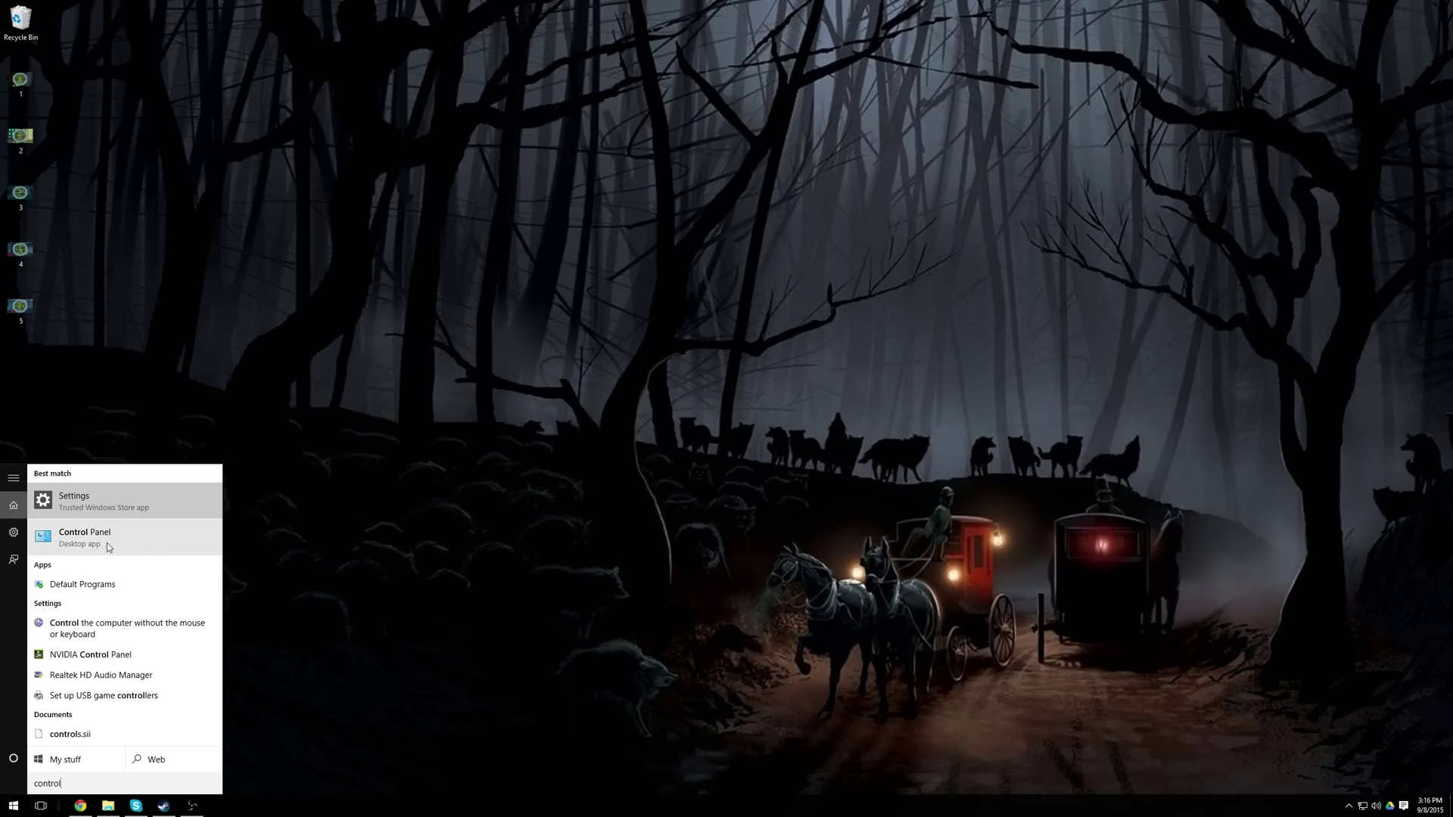
{"action": "left_click", "coordinate": [108, 547]}
{"action": "left_click_drag", "start_coordinate": [473, 241], "coordinate": [662, 234]}
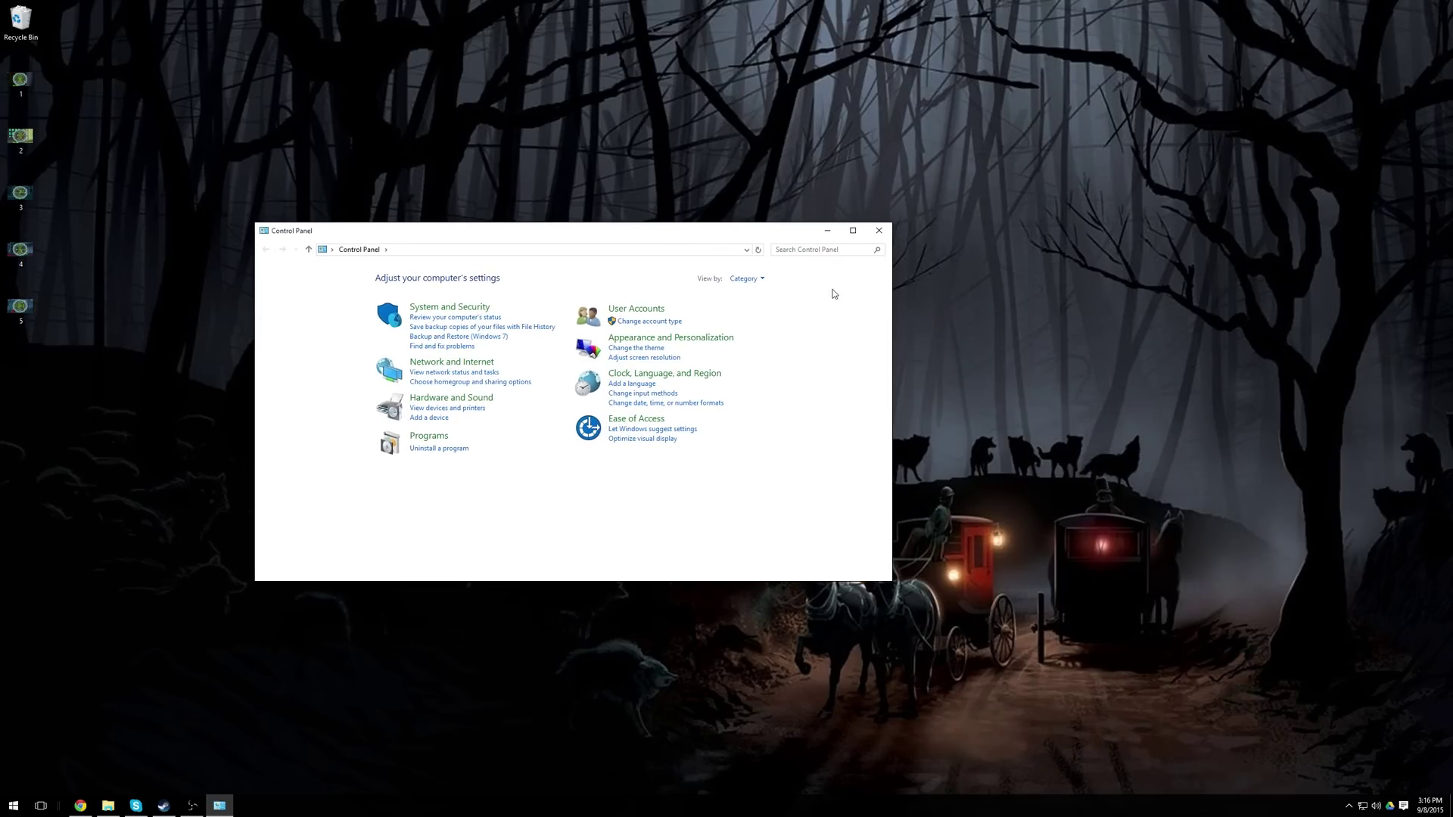
Search Control Panel for 'black' and open Blackmagic Design Desktop Video settings.
{"action": "left_click", "coordinate": [822, 250]}
{"action": "type", "text": "black"}
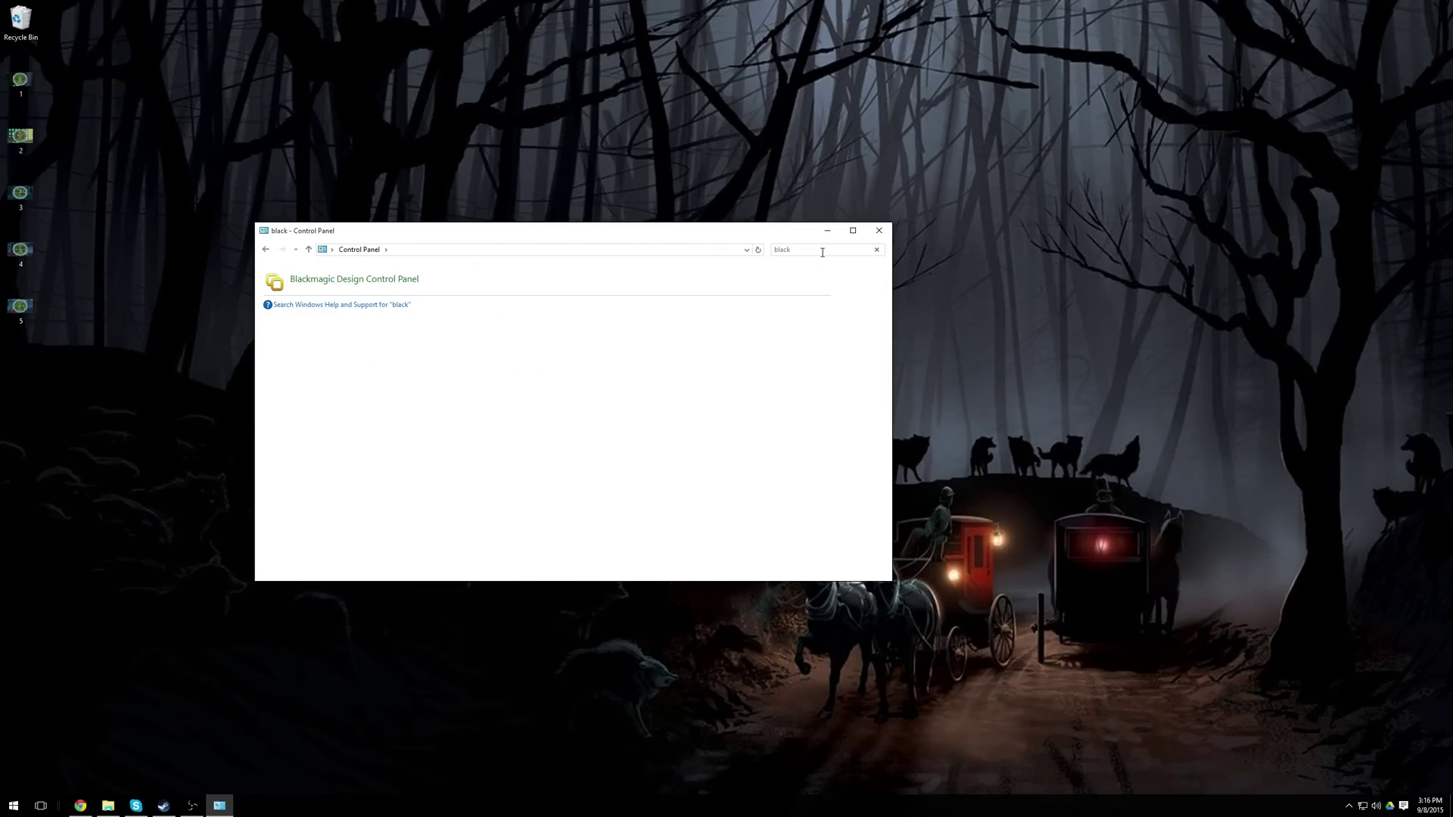
{"action": "left_click", "coordinate": [339, 282]}
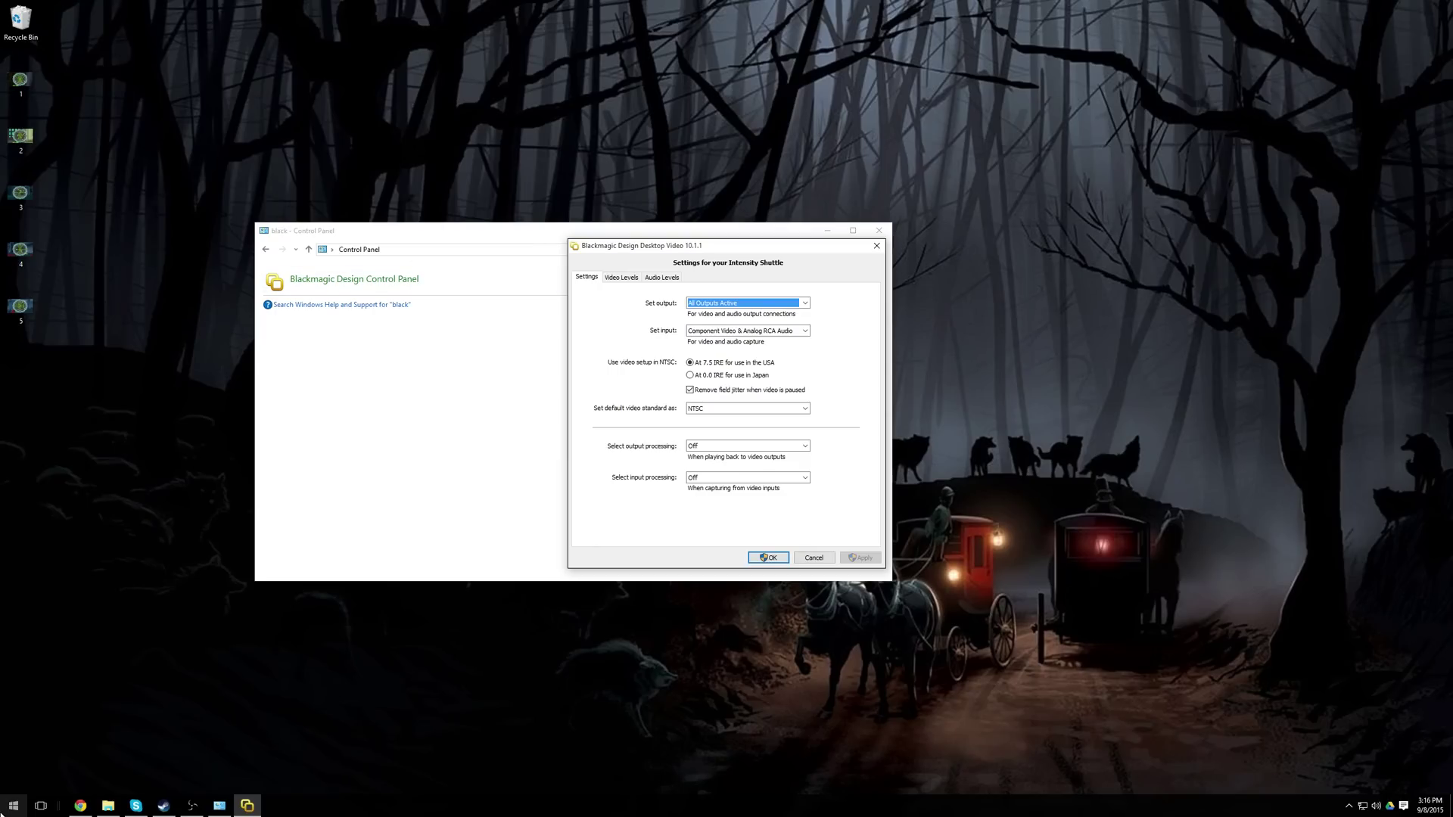
Bring the Desktop Video settings window back to the front.
{"action": "left_click", "coordinate": [12, 807]}
{"action": "type", "text": "black"}
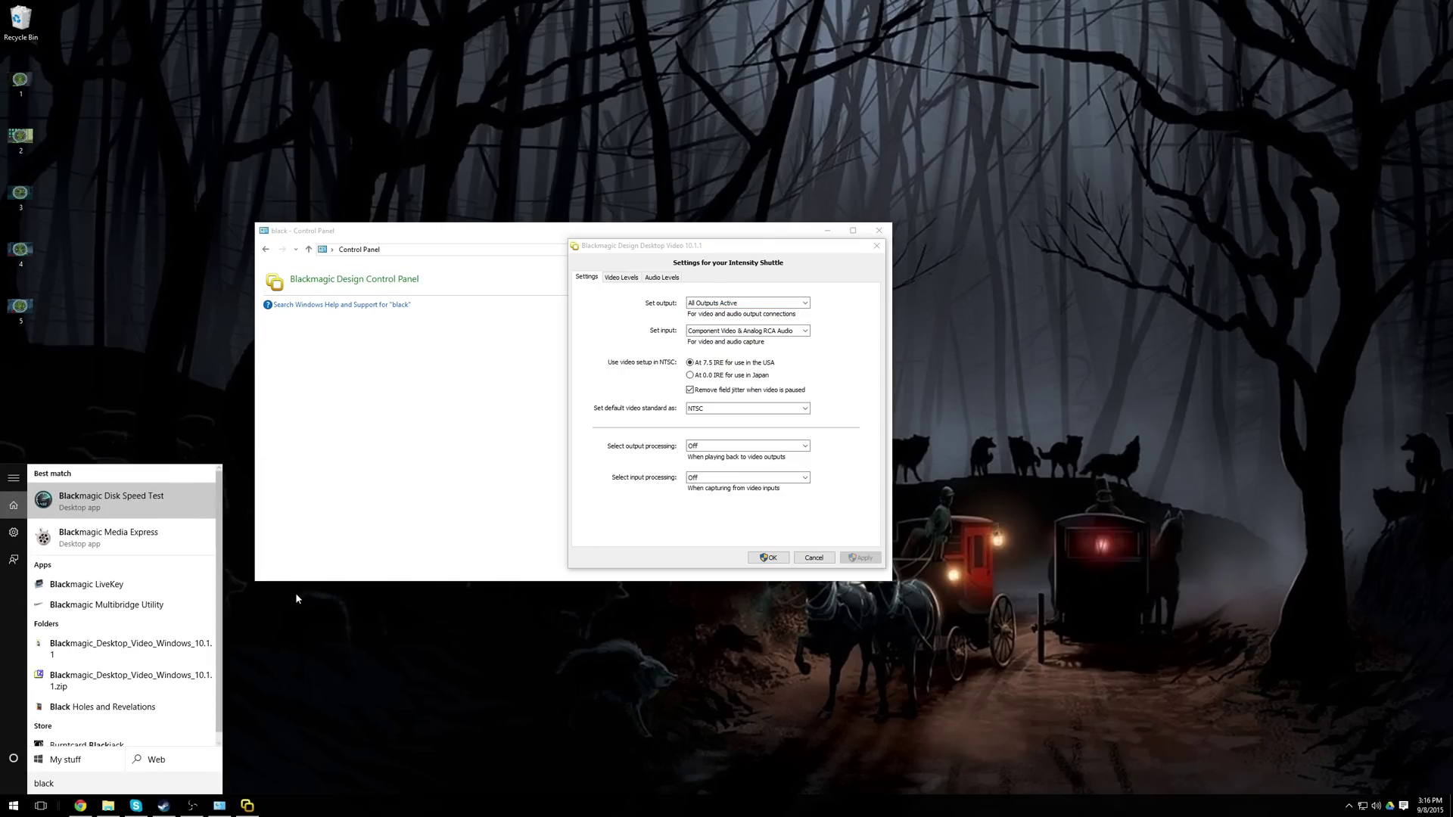
{"action": "left_click", "coordinate": [451, 454]}
{"action": "left_click", "coordinate": [248, 805]}
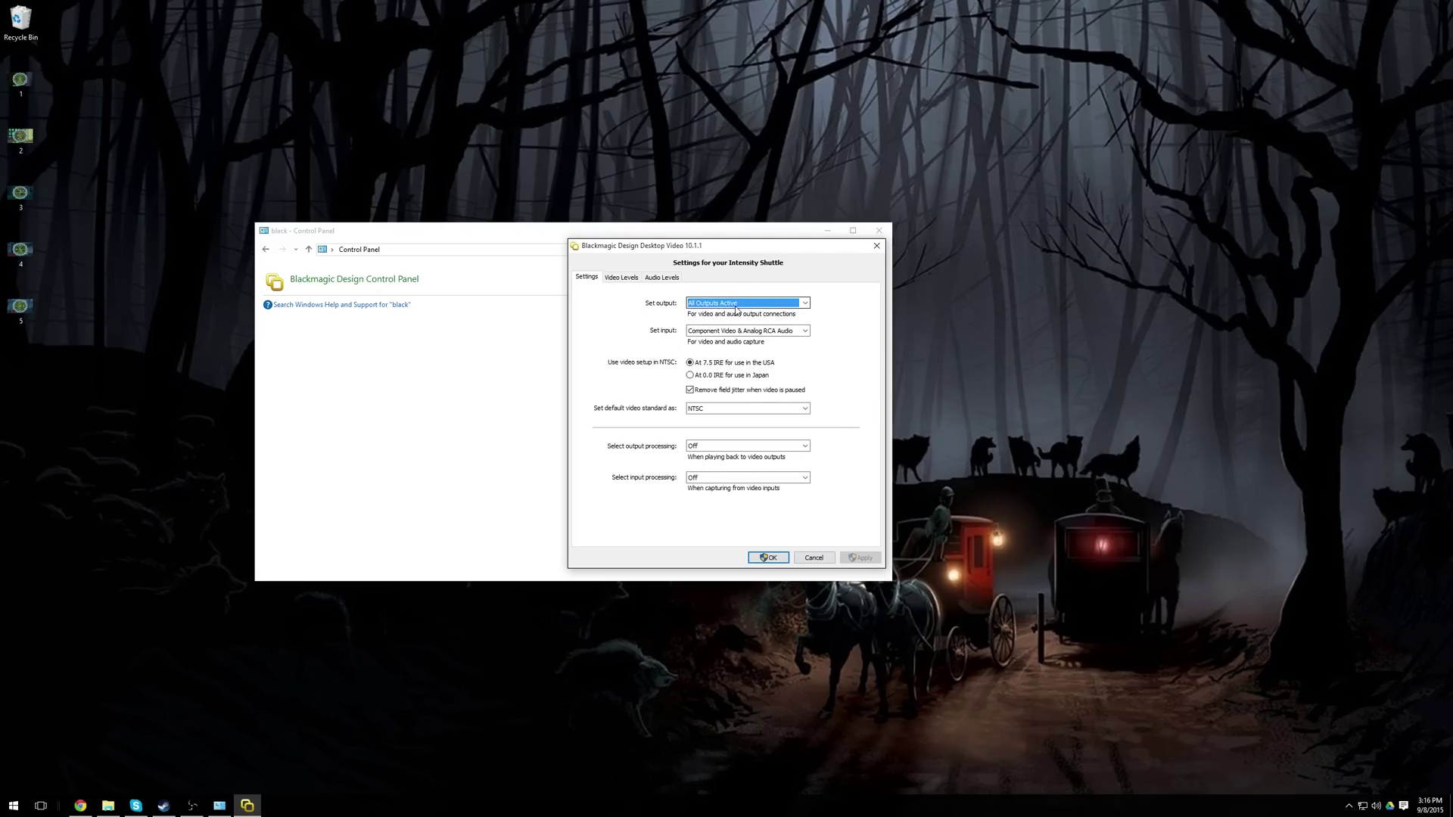
Keep output All Outputs Active and input Component Video & Analog RCA Audio, then confirm.
{"action": "left_click", "coordinate": [735, 306]}
{"action": "left_click", "coordinate": [664, 319]}
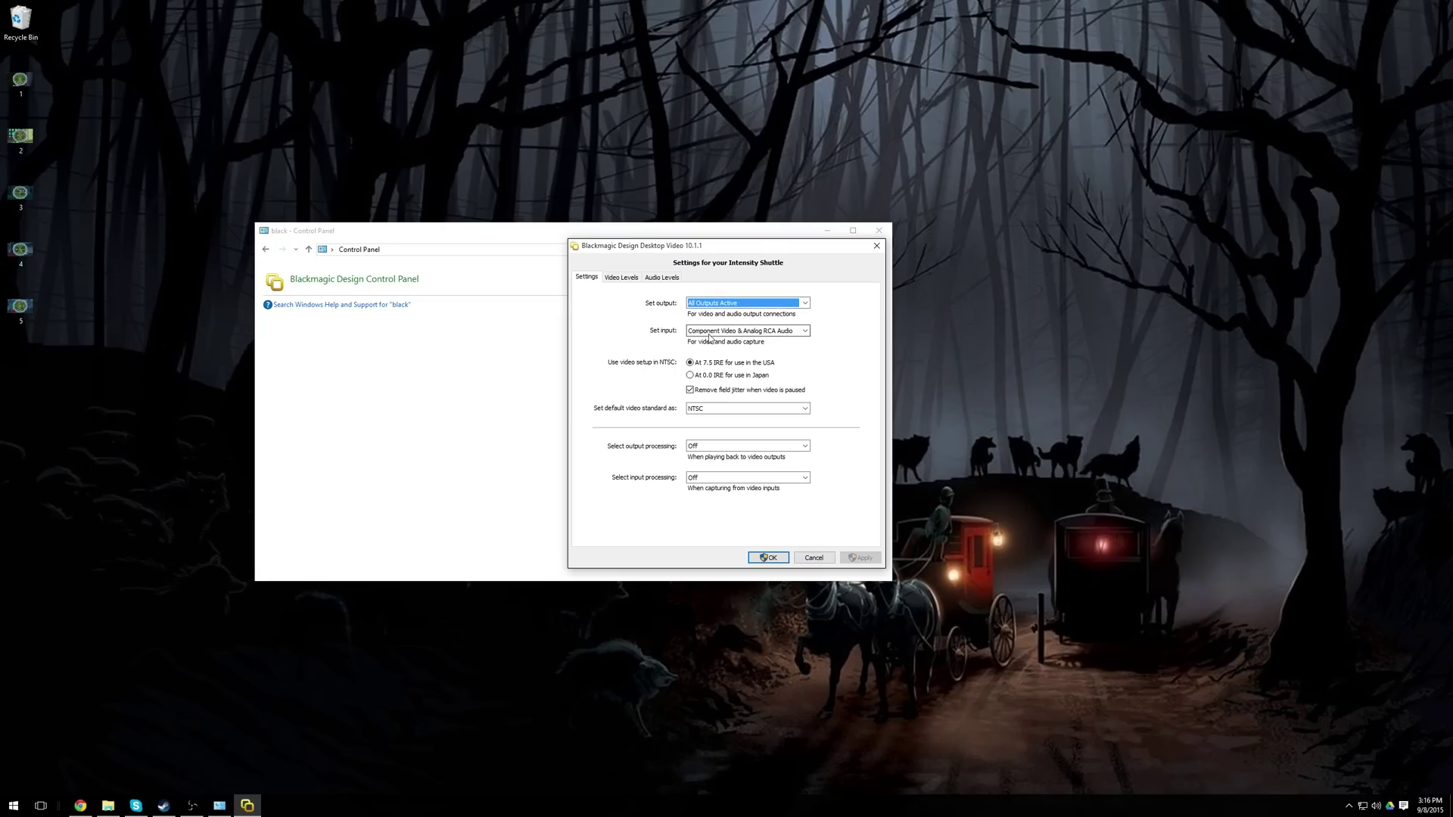
{"action": "left_click", "coordinate": [712, 333]}
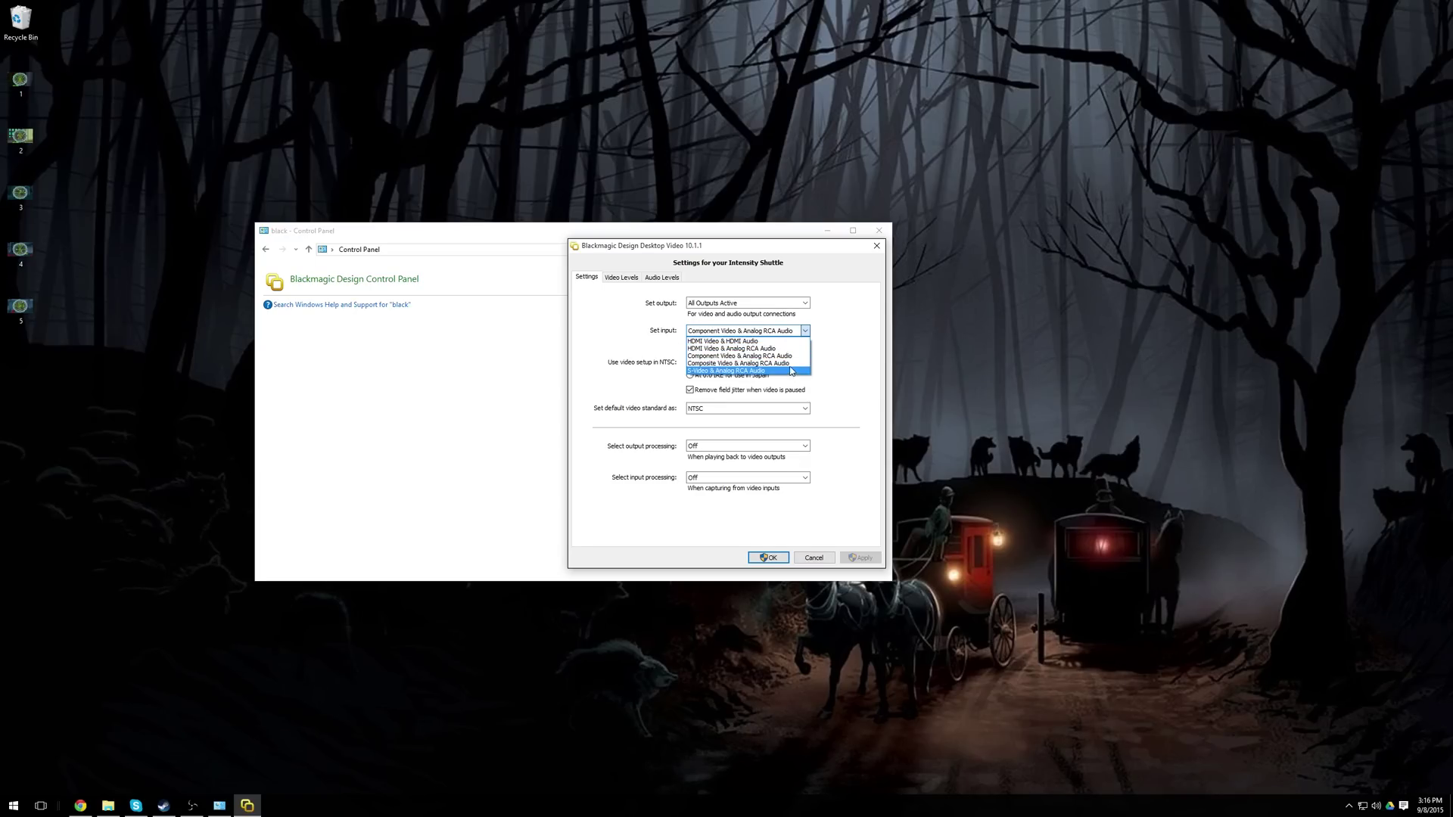
{"action": "left_click", "coordinate": [788, 356]}
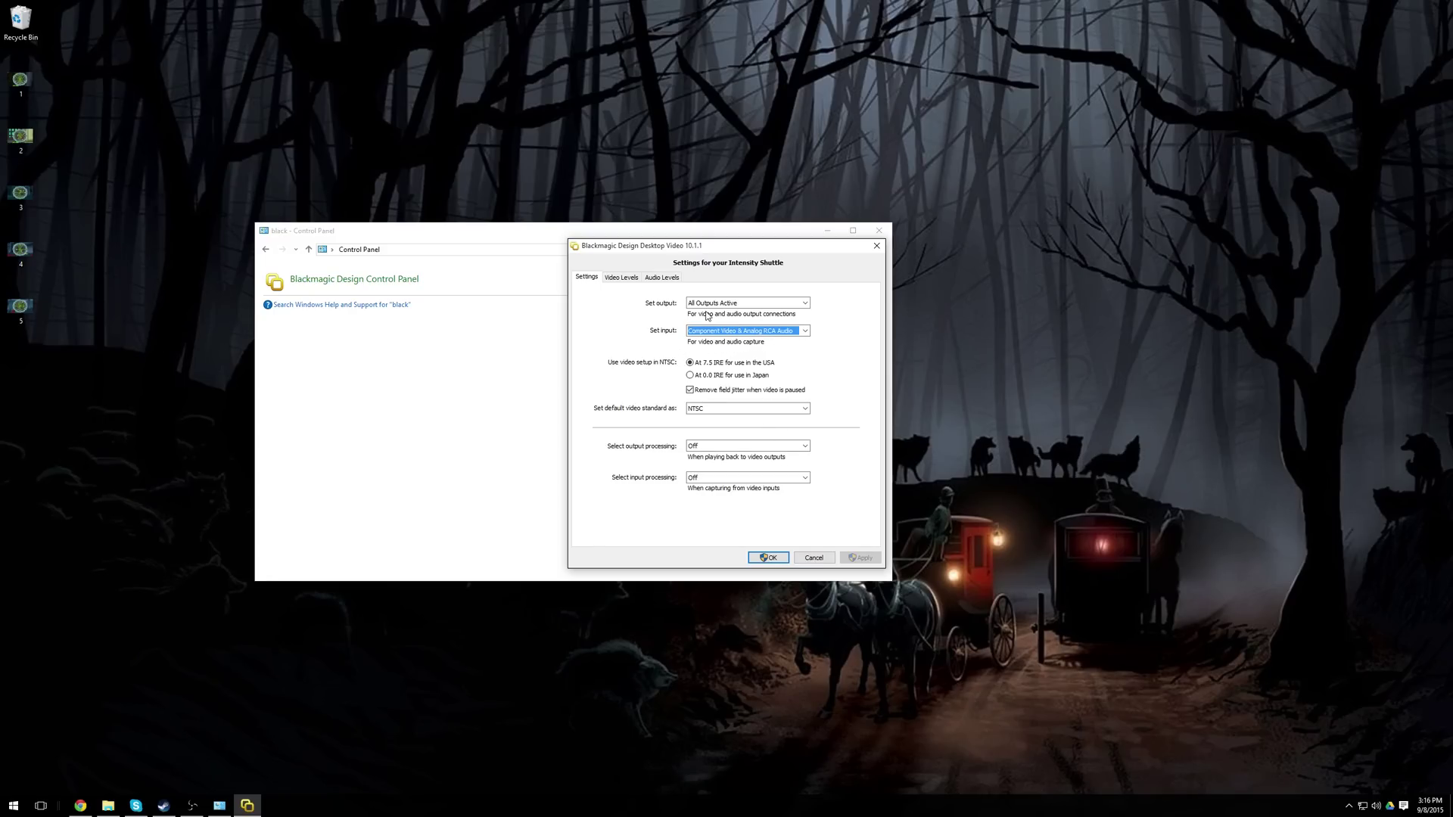
{"action": "left_click", "coordinate": [769, 558]}
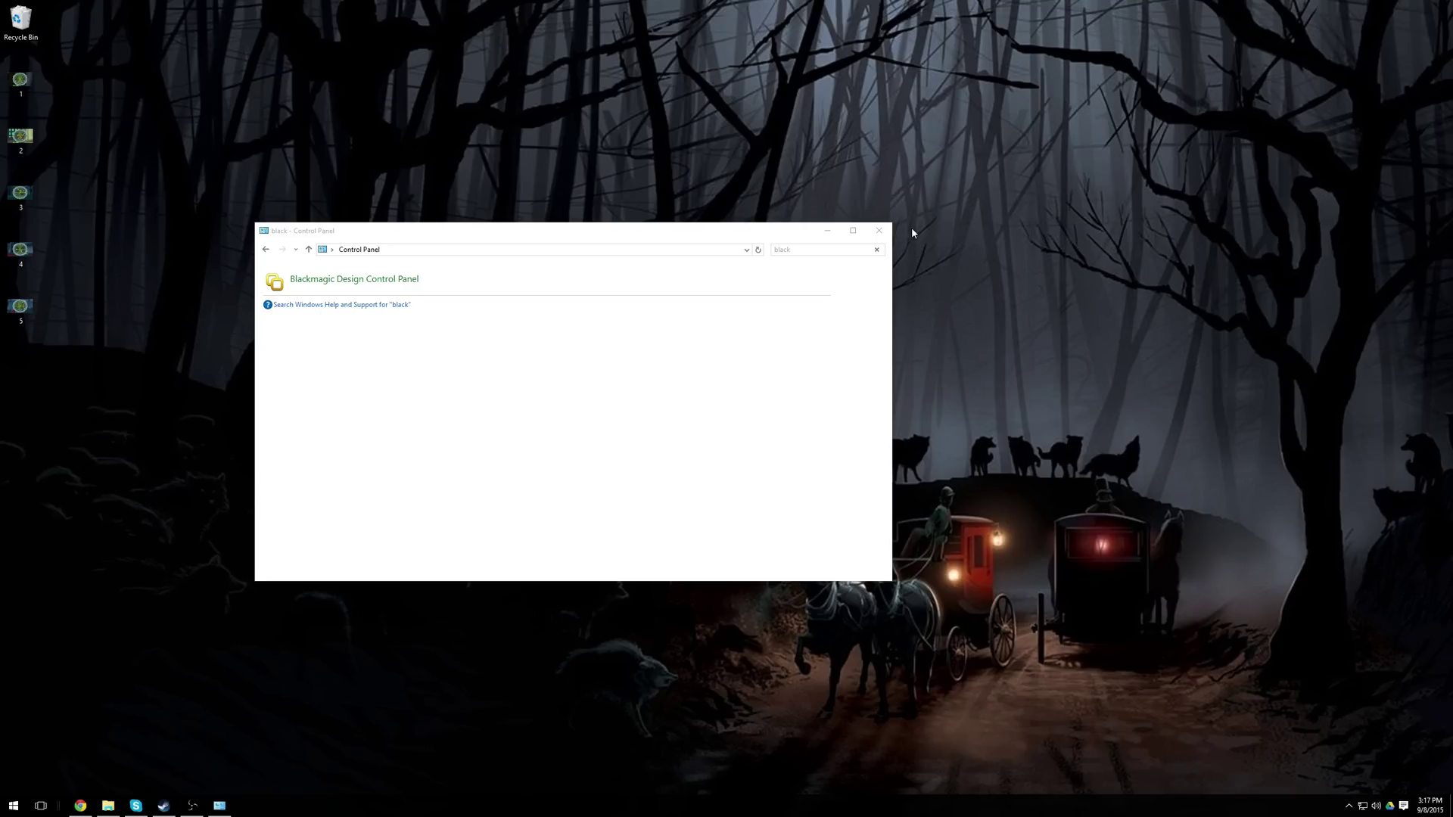
Close Control Panel and launch Blackmagic Media Express from the Start menu.
{"action": "left_click", "coordinate": [879, 230]}
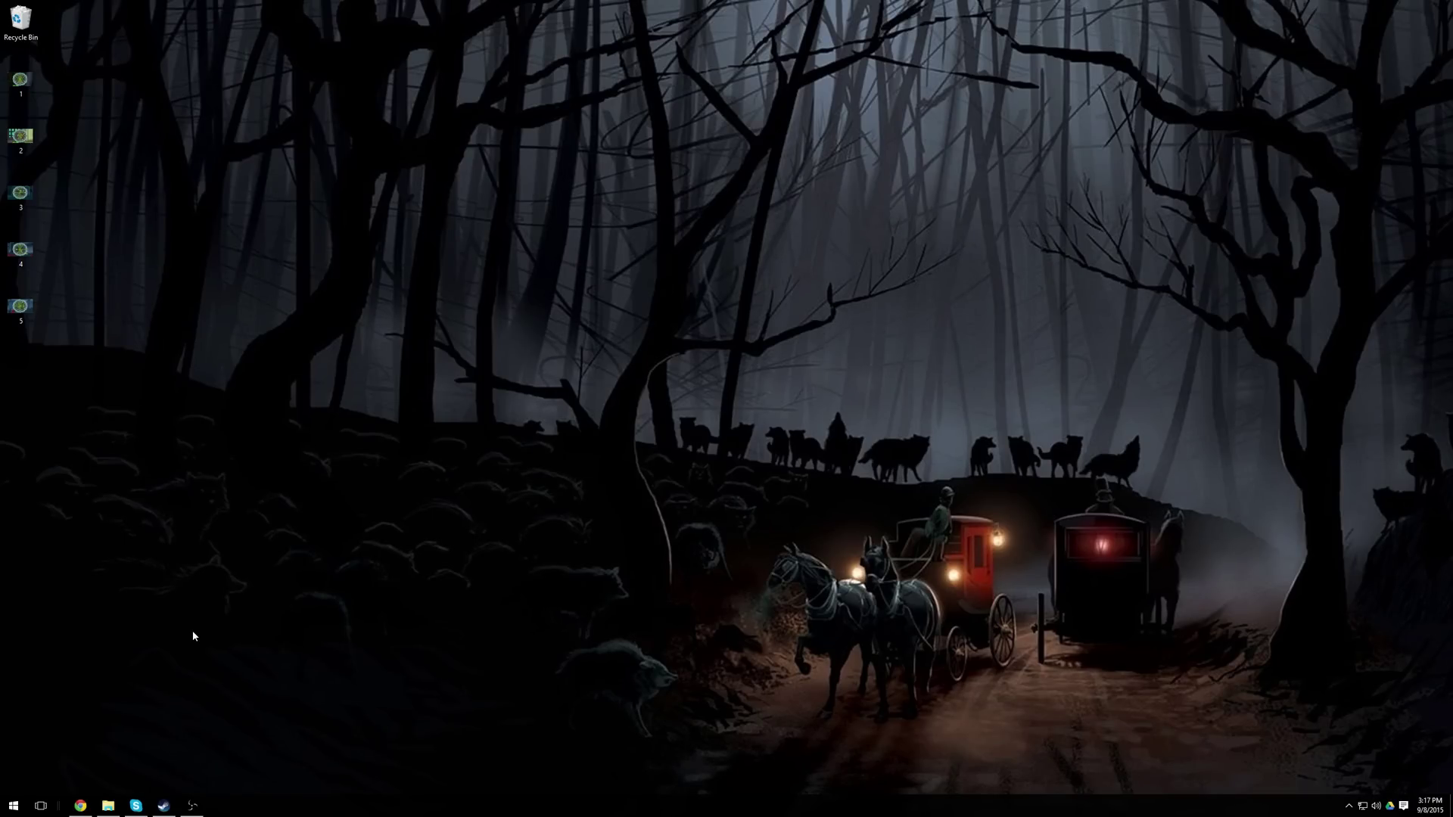
{"action": "key", "text": "super"}
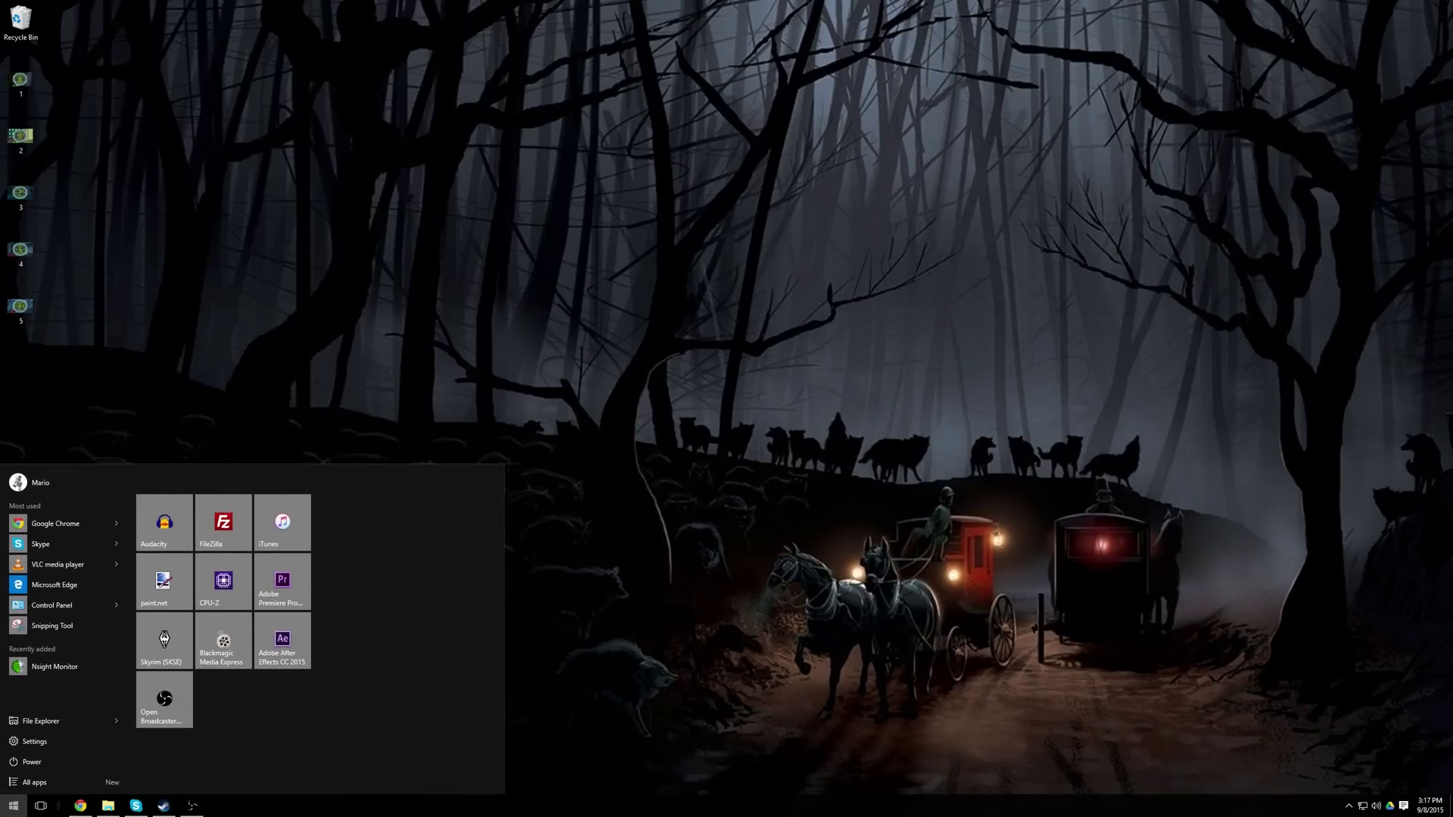
{"action": "left_click", "coordinate": [224, 654]}
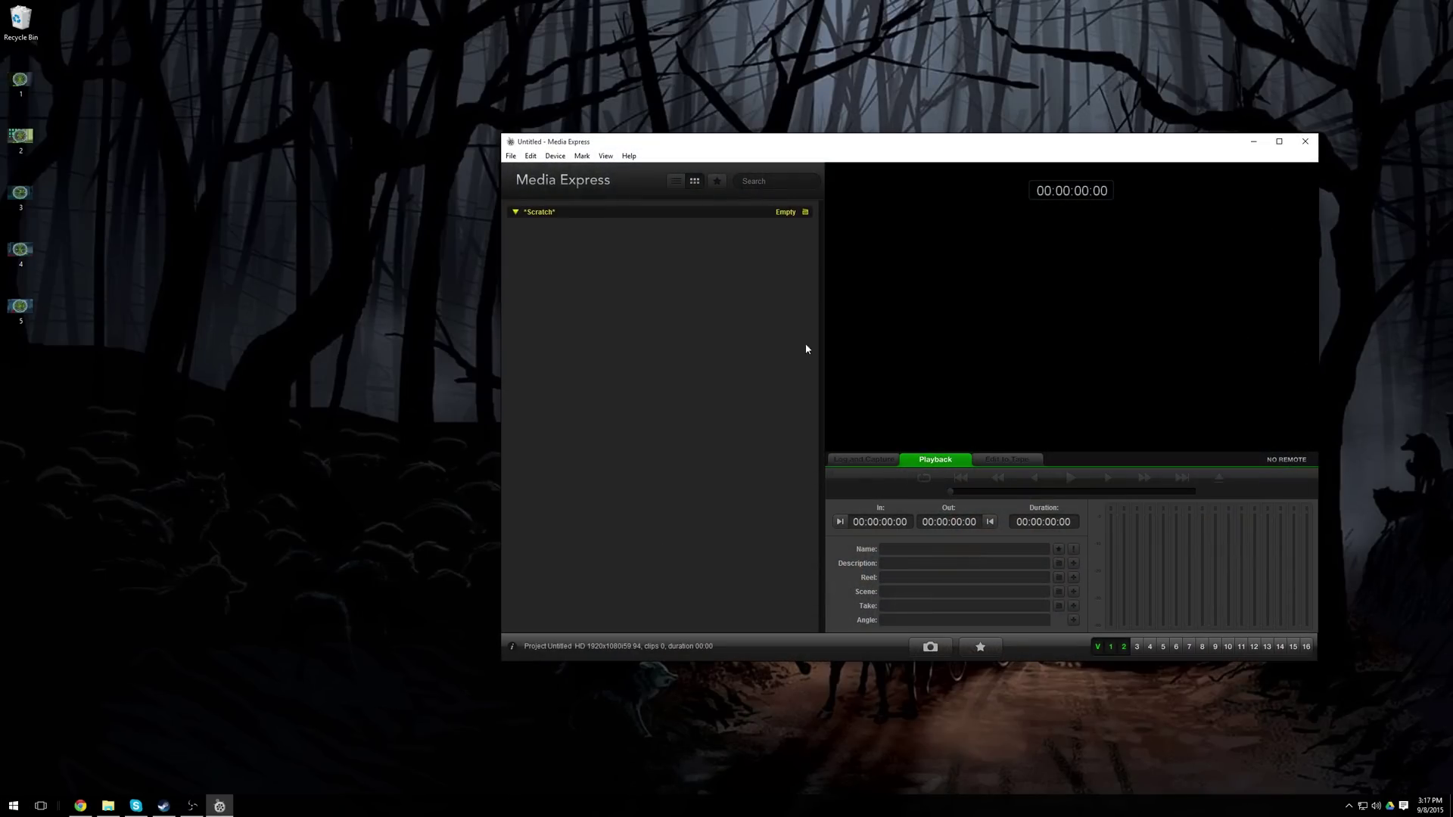
{"action": "left_click_drag", "start_coordinate": [834, 152], "coordinate": [604, 149]}
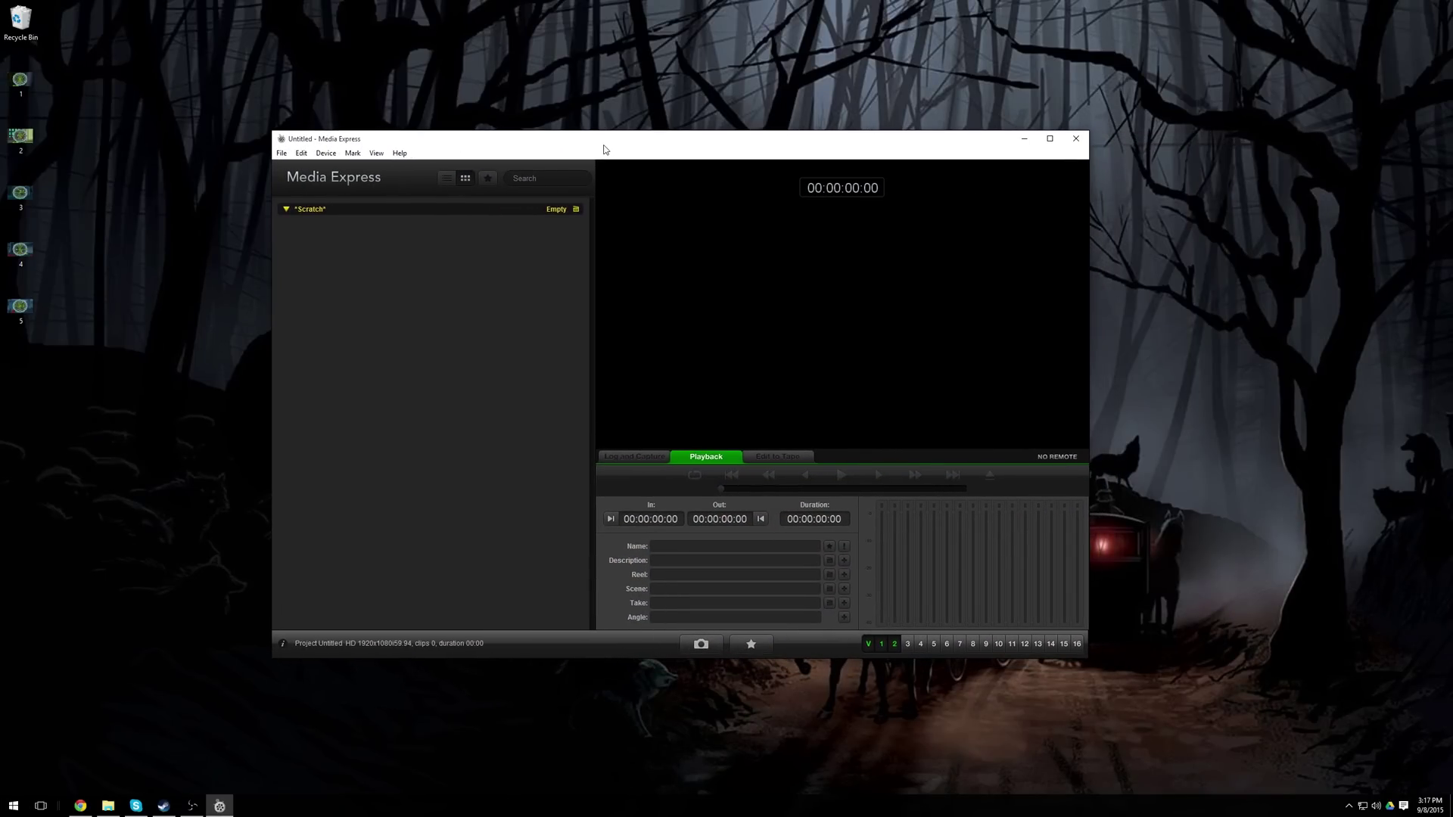
Switch to the Log and Capture view and open Edit > Preferences.
{"action": "left_click", "coordinate": [630, 458]}
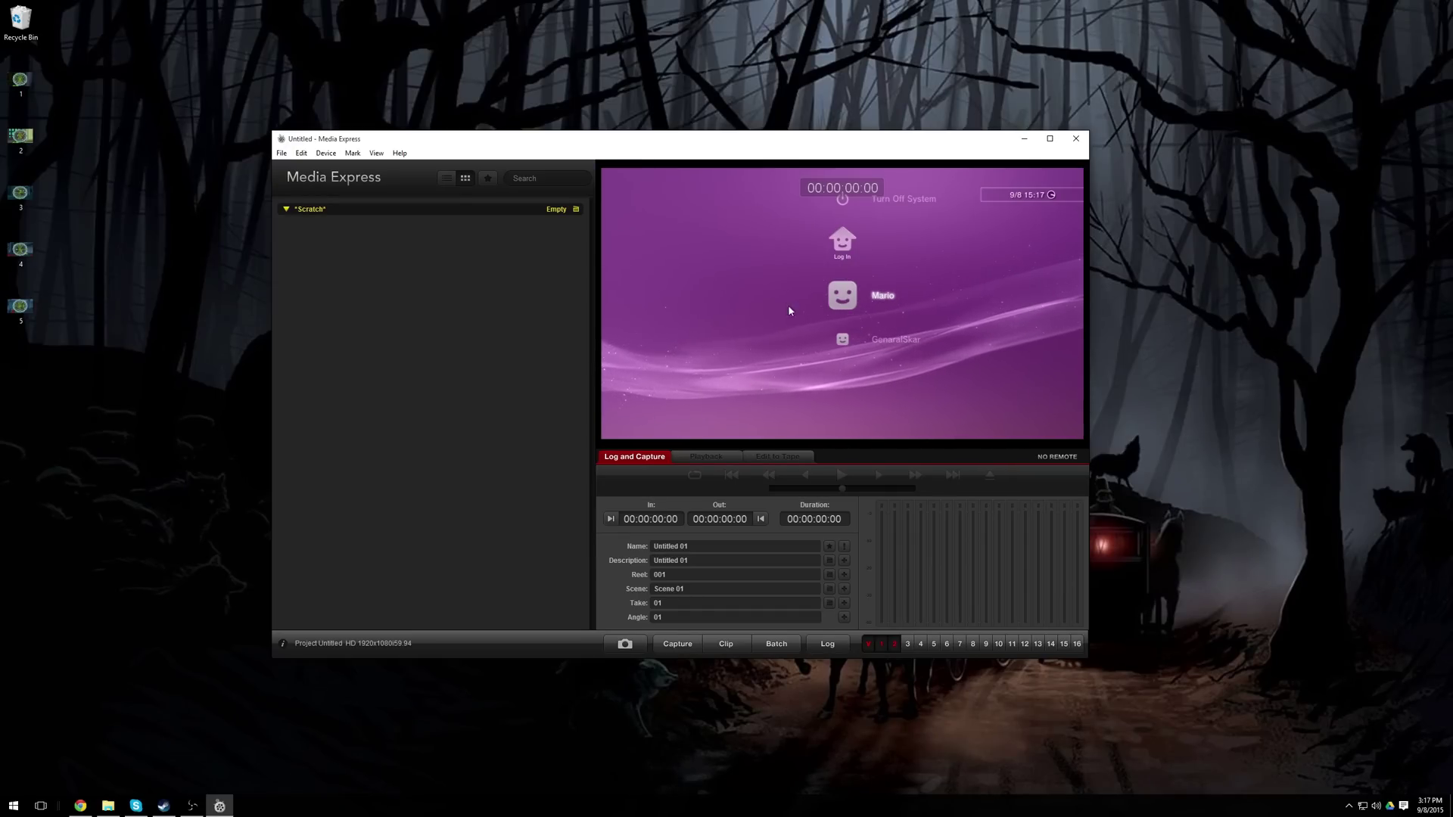
{"action": "left_click", "coordinate": [301, 153]}
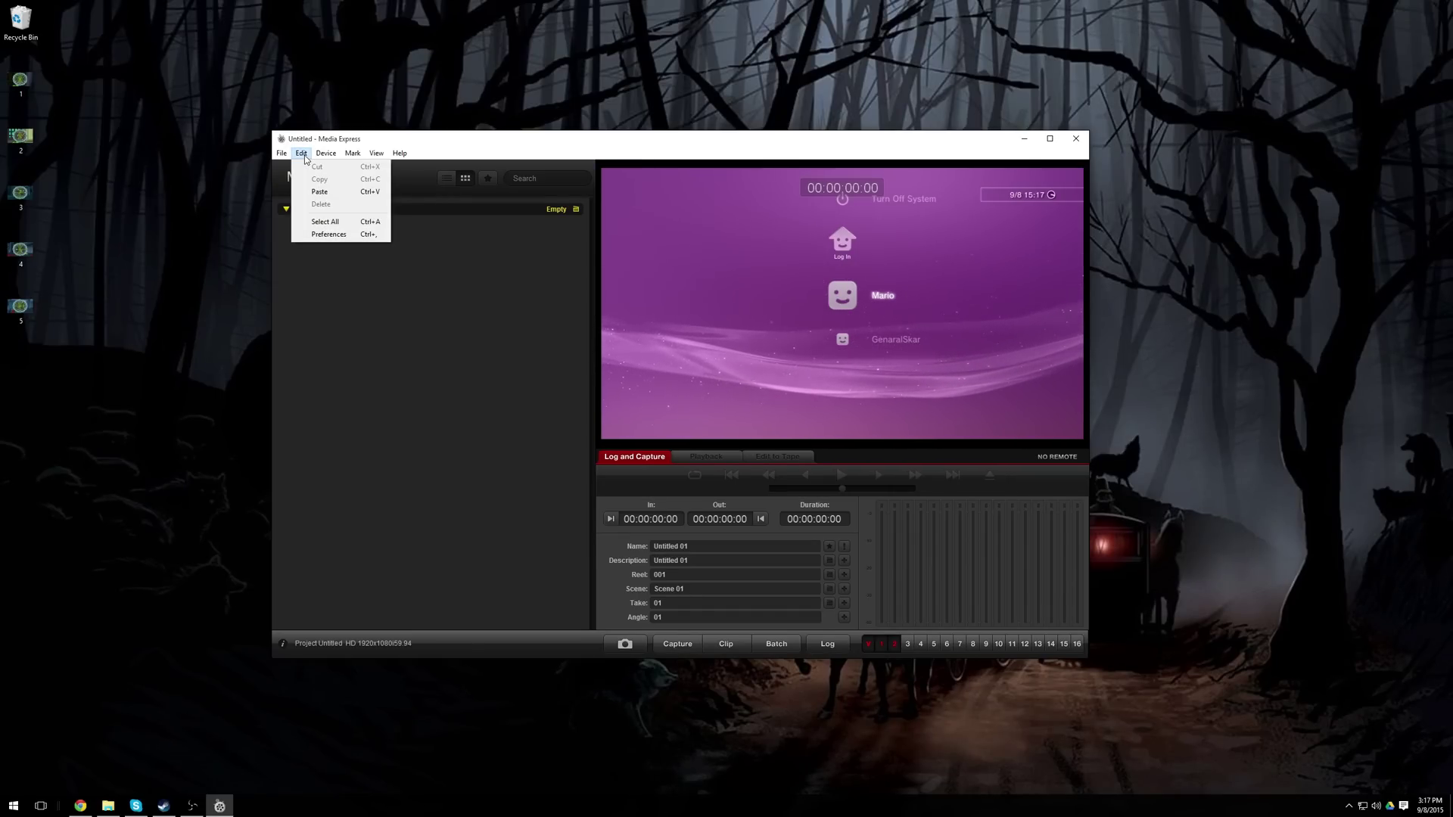
{"action": "left_click", "coordinate": [328, 234]}
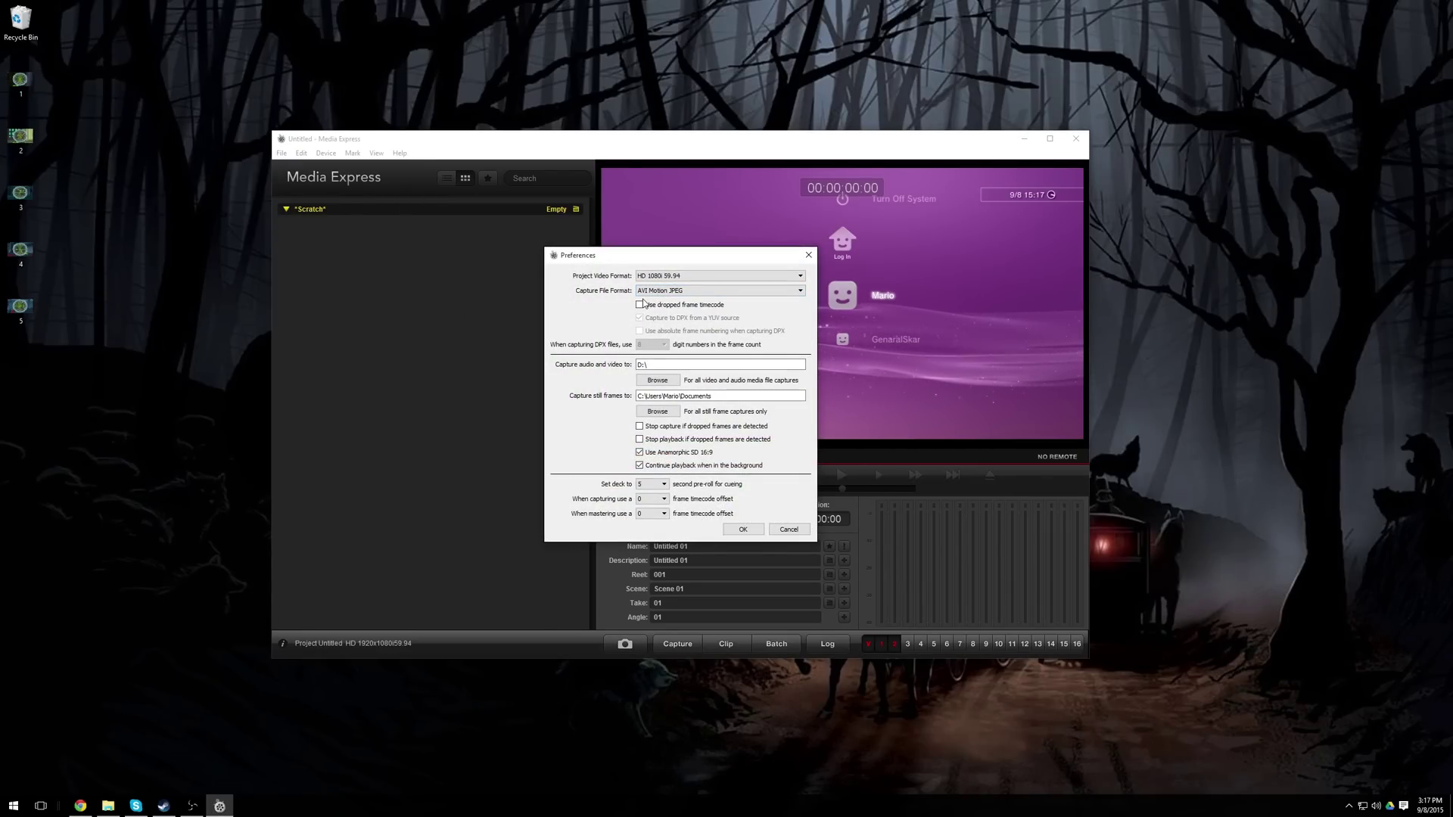
Drag the Preferences dialog left to uncover the Log and Capture panel.
{"action": "left_click_drag", "start_coordinate": [643, 255], "coordinate": [412, 255]}
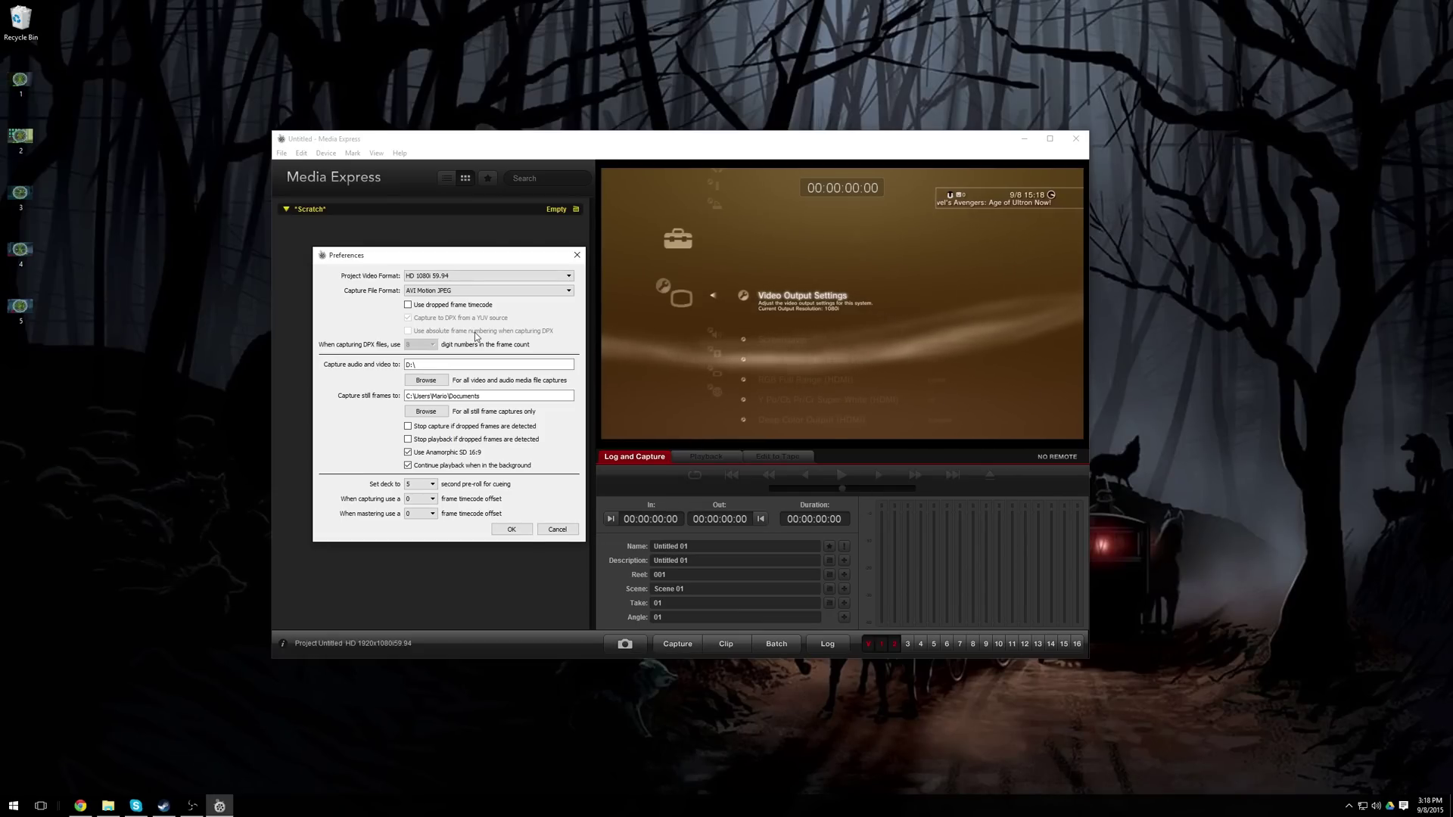
Keep the Project Video Format at HD 1080i 59.94.
{"action": "left_click", "coordinate": [433, 276]}
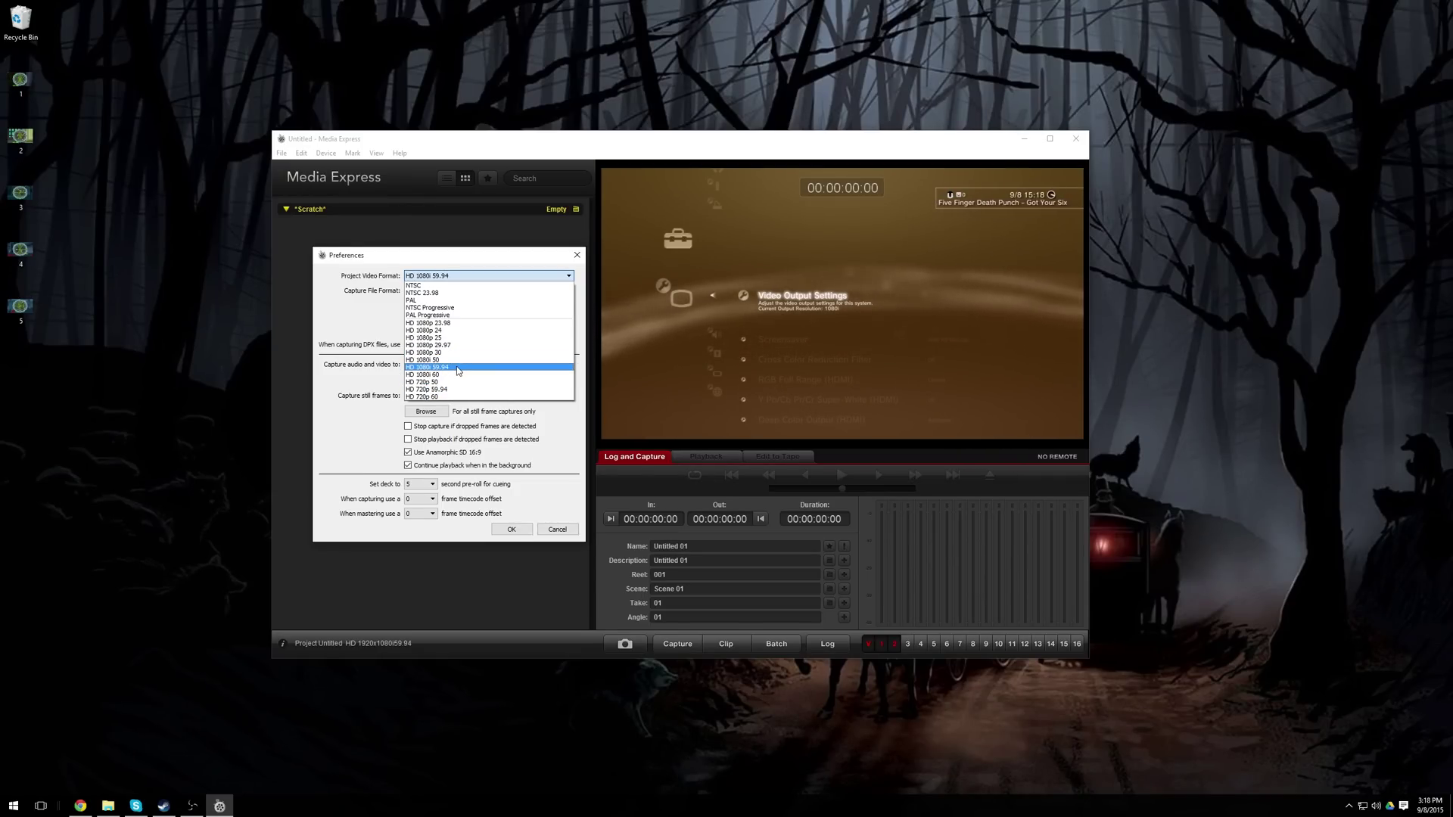
{"action": "left_click", "coordinate": [431, 368]}
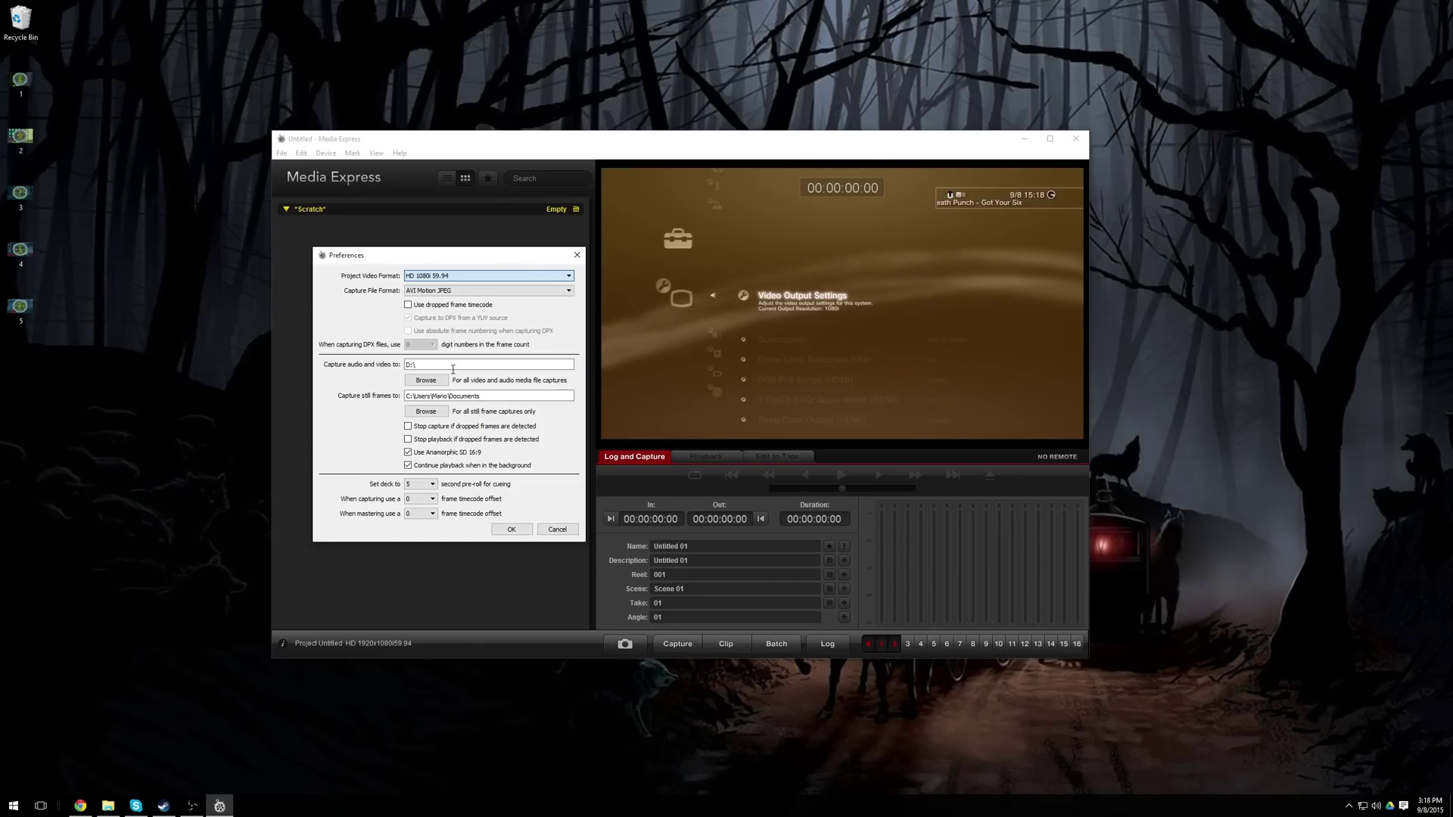
{"action": "left_click", "coordinate": [463, 277]}
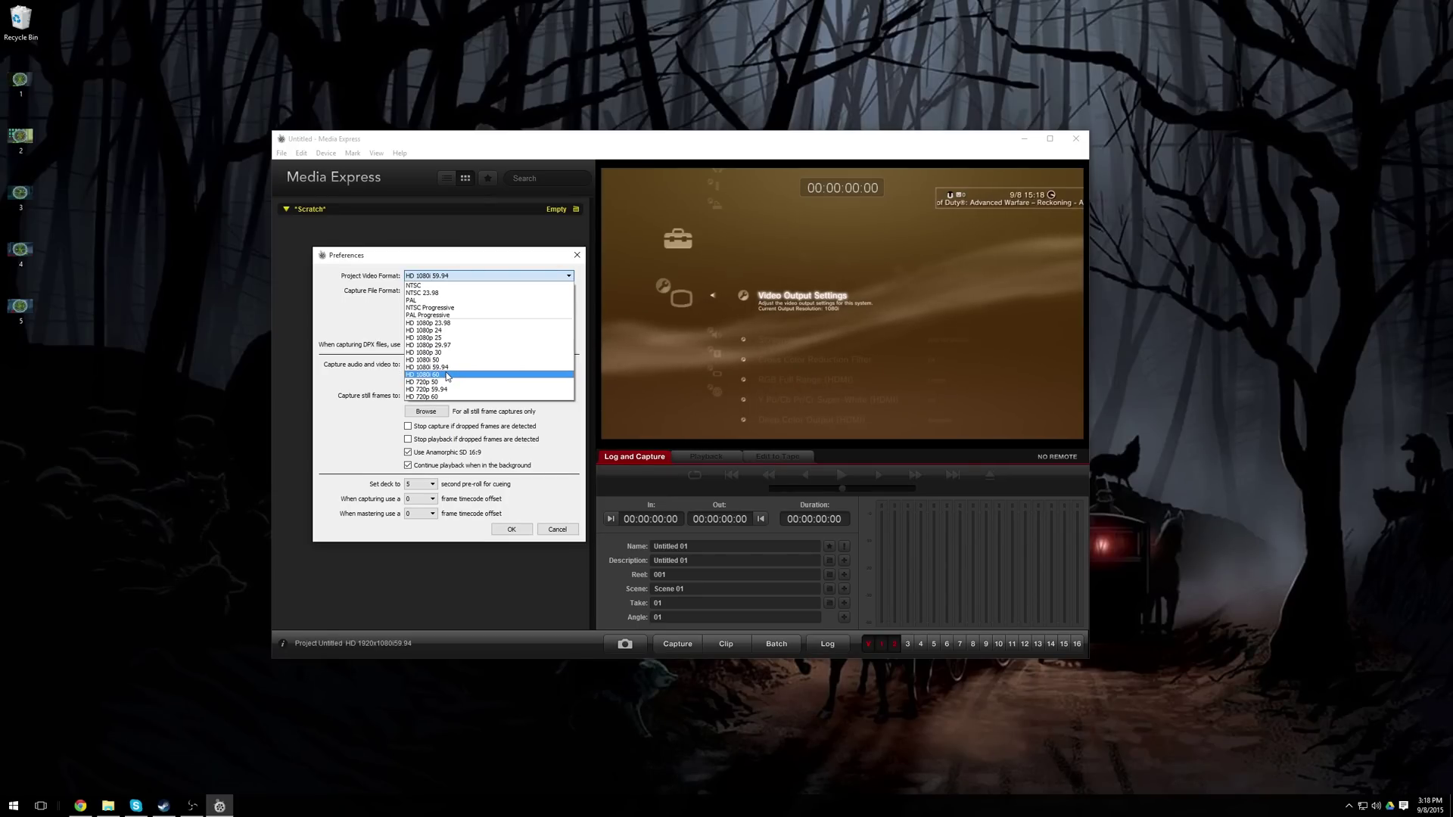
{"action": "left_click", "coordinate": [464, 368]}
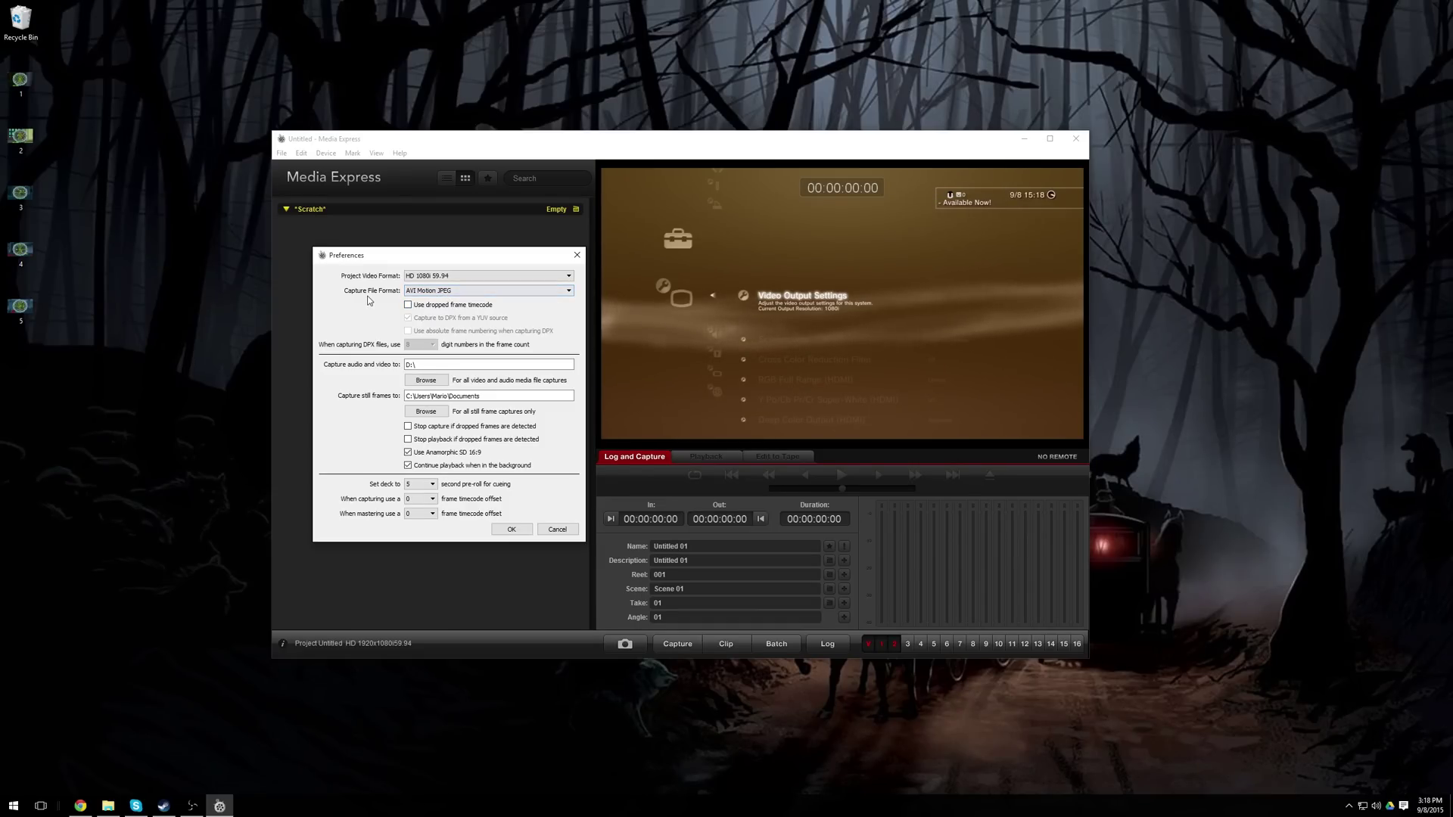
Set capture format to AVI Motion JPEG, enable Anamorphic SD 16:9, and save preferences.
{"action": "left_click", "coordinate": [438, 293]}
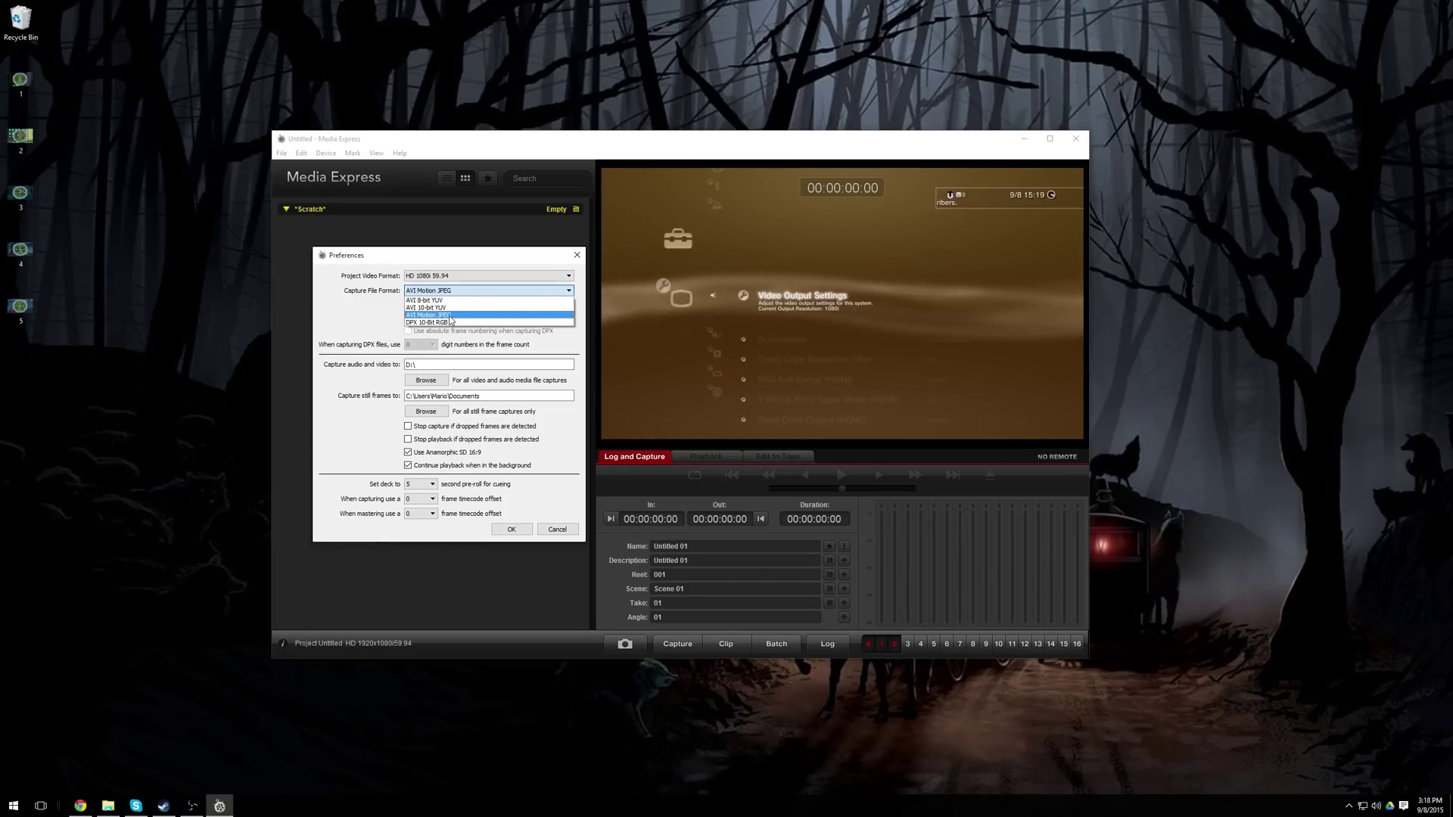
{"action": "left_click", "coordinate": [450, 316]}
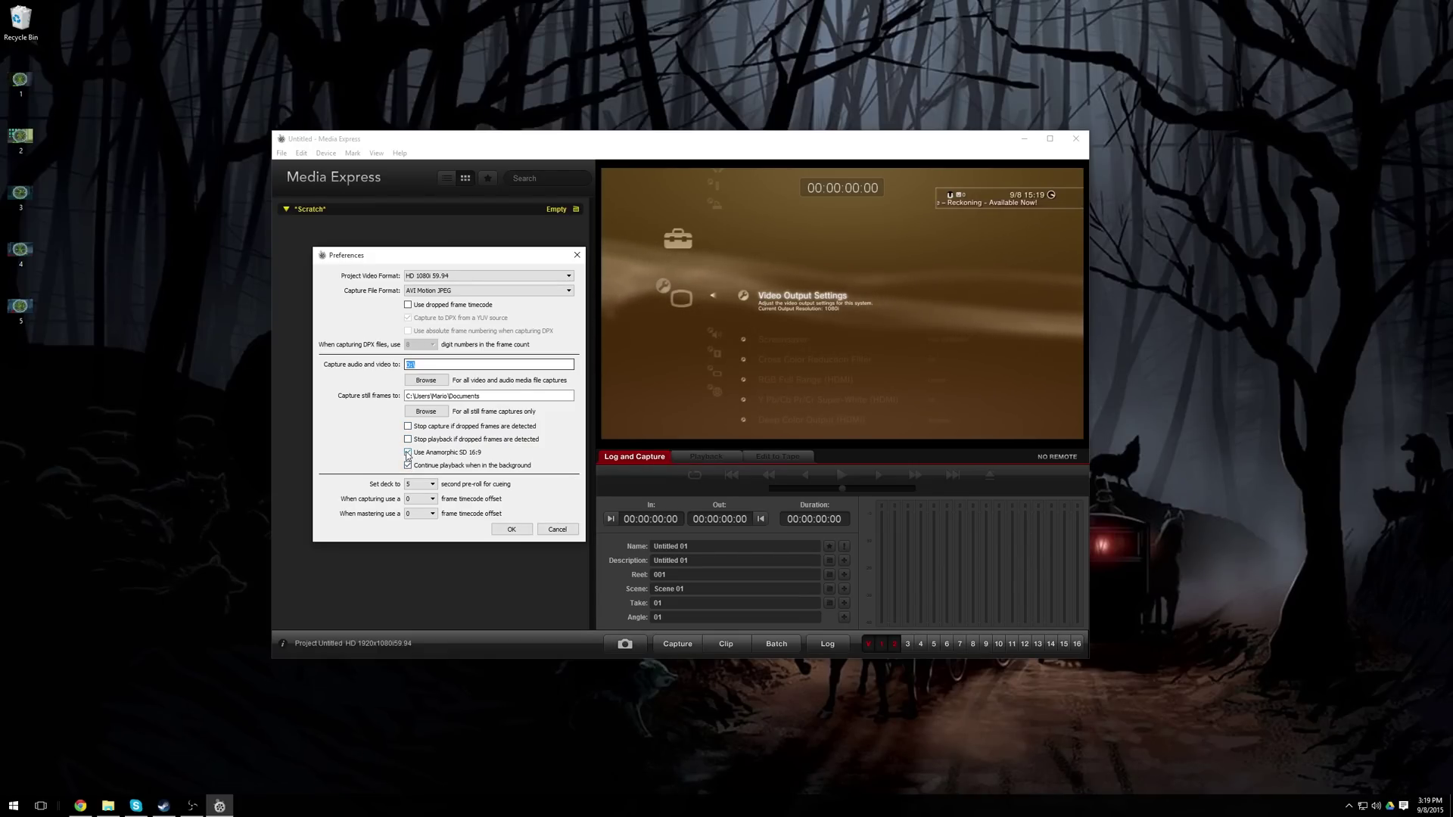
{"action": "left_click", "coordinate": [408, 452]}
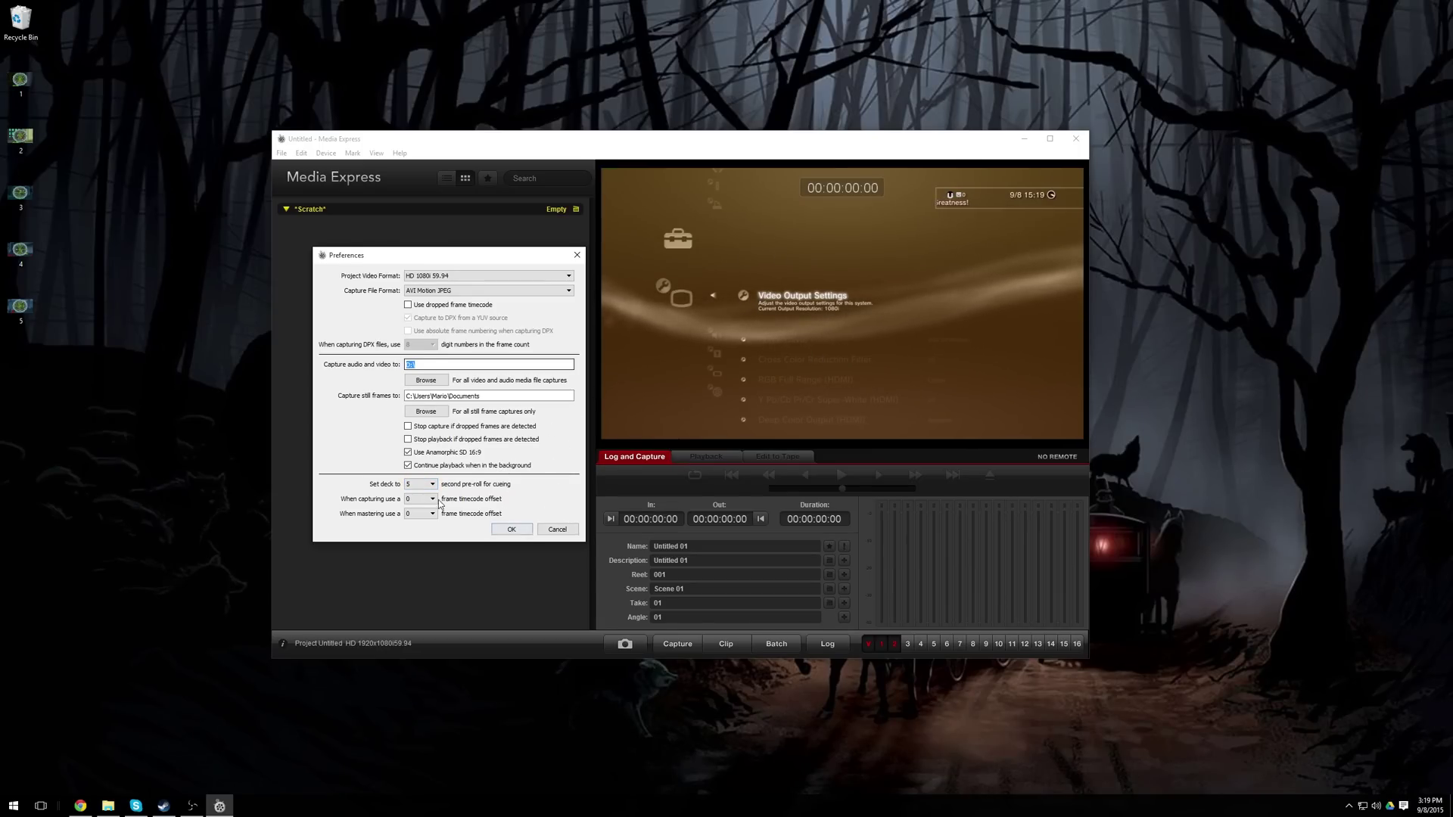
{"action": "left_click", "coordinate": [511, 529]}
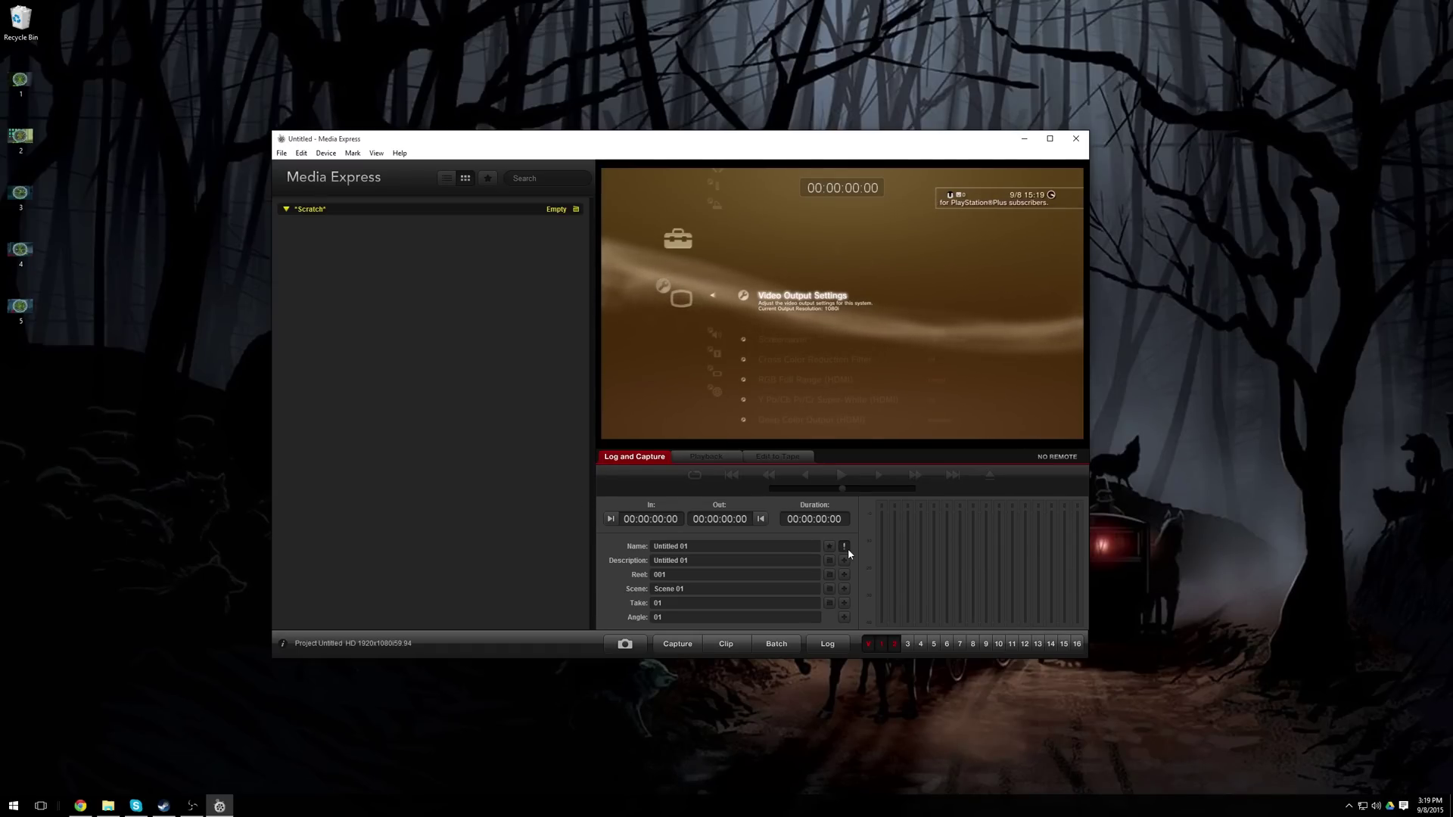
Capture a roughly 26-second clip from the PS3 named 'Tutorial'.
{"action": "left_click", "coordinate": [679, 644]}
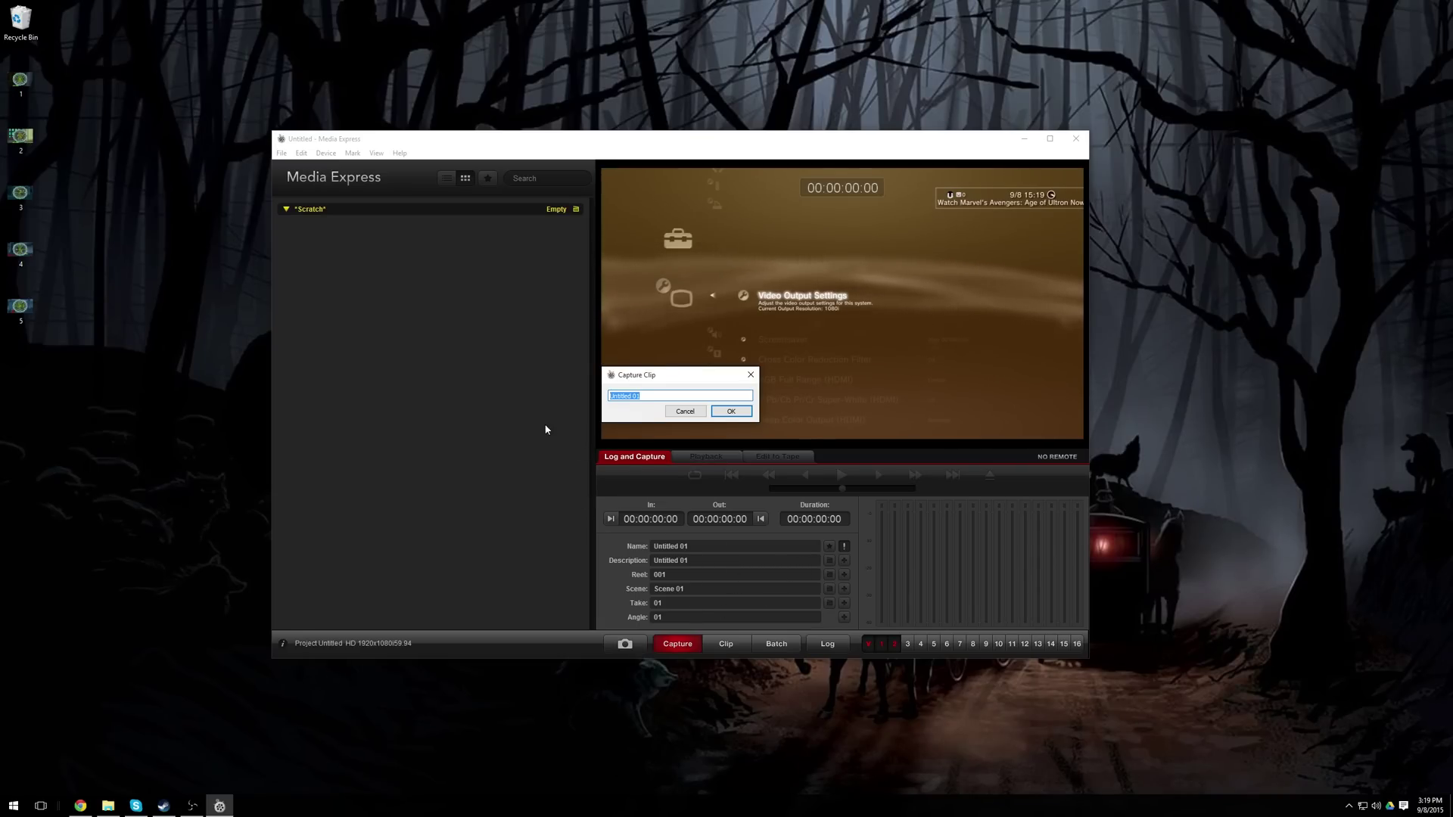
{"action": "type", "text": "Tutorial"}
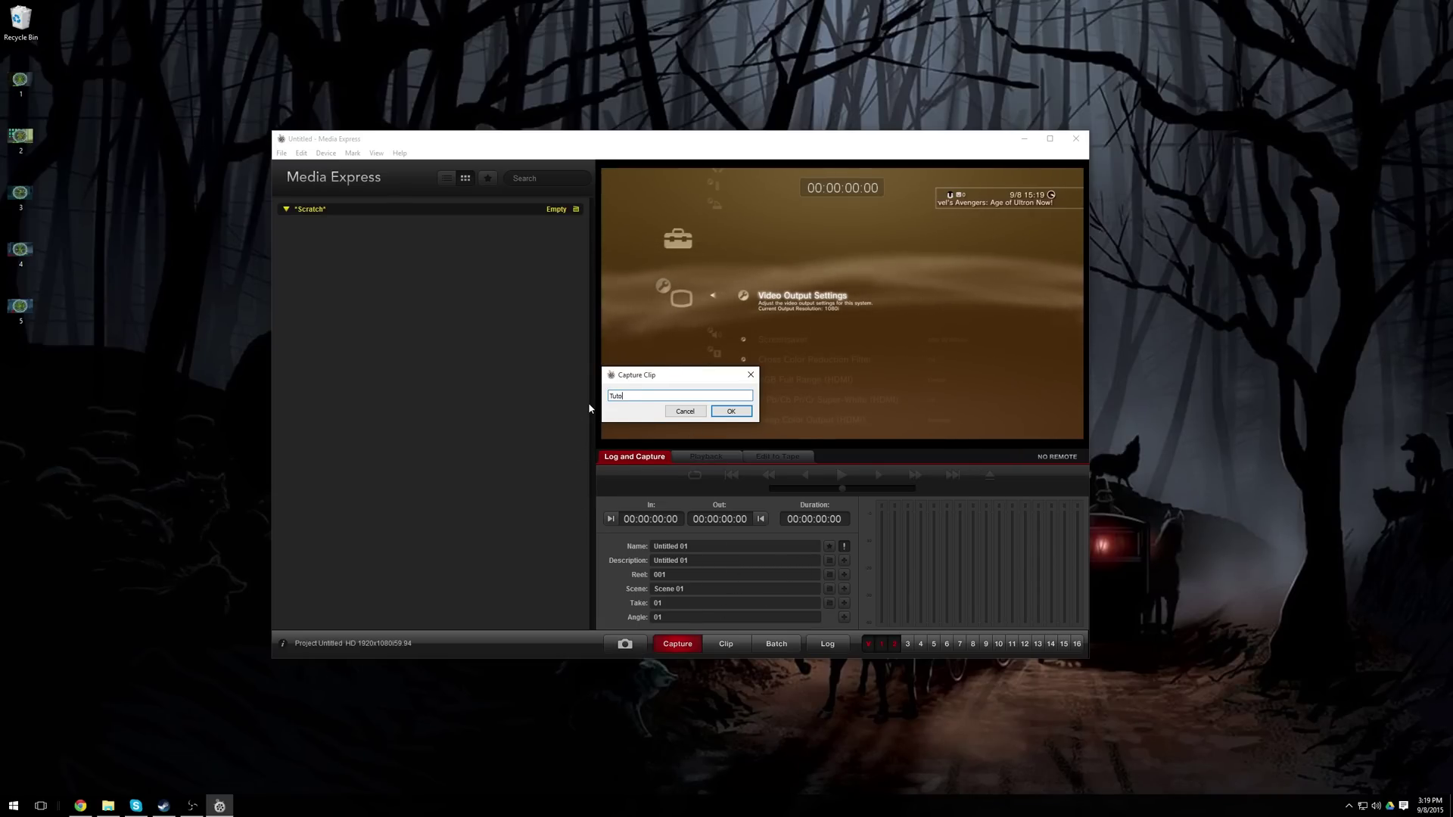
{"action": "left_click", "coordinate": [745, 412]}
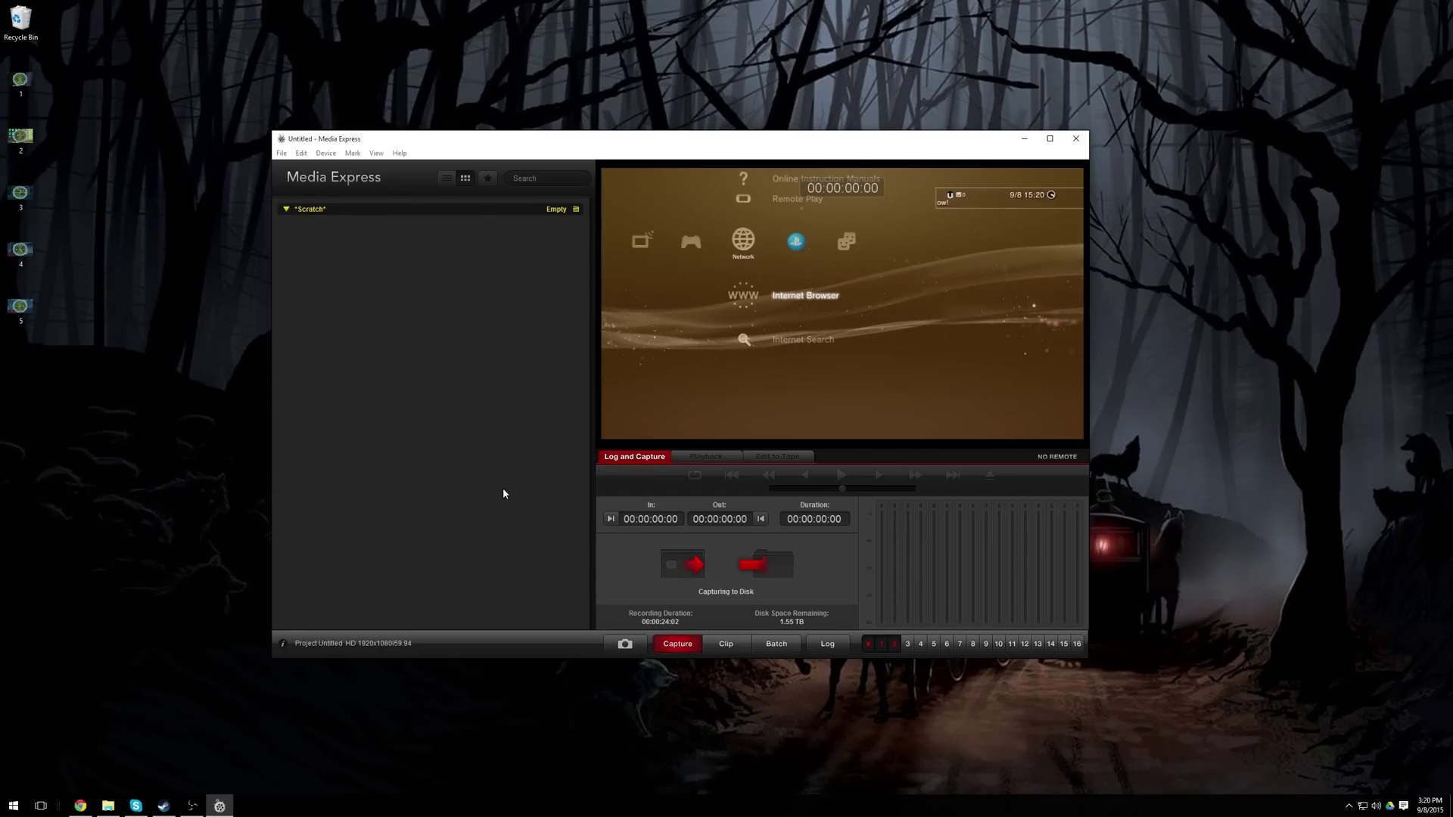
{"action": "left_click", "coordinate": [677, 645]}
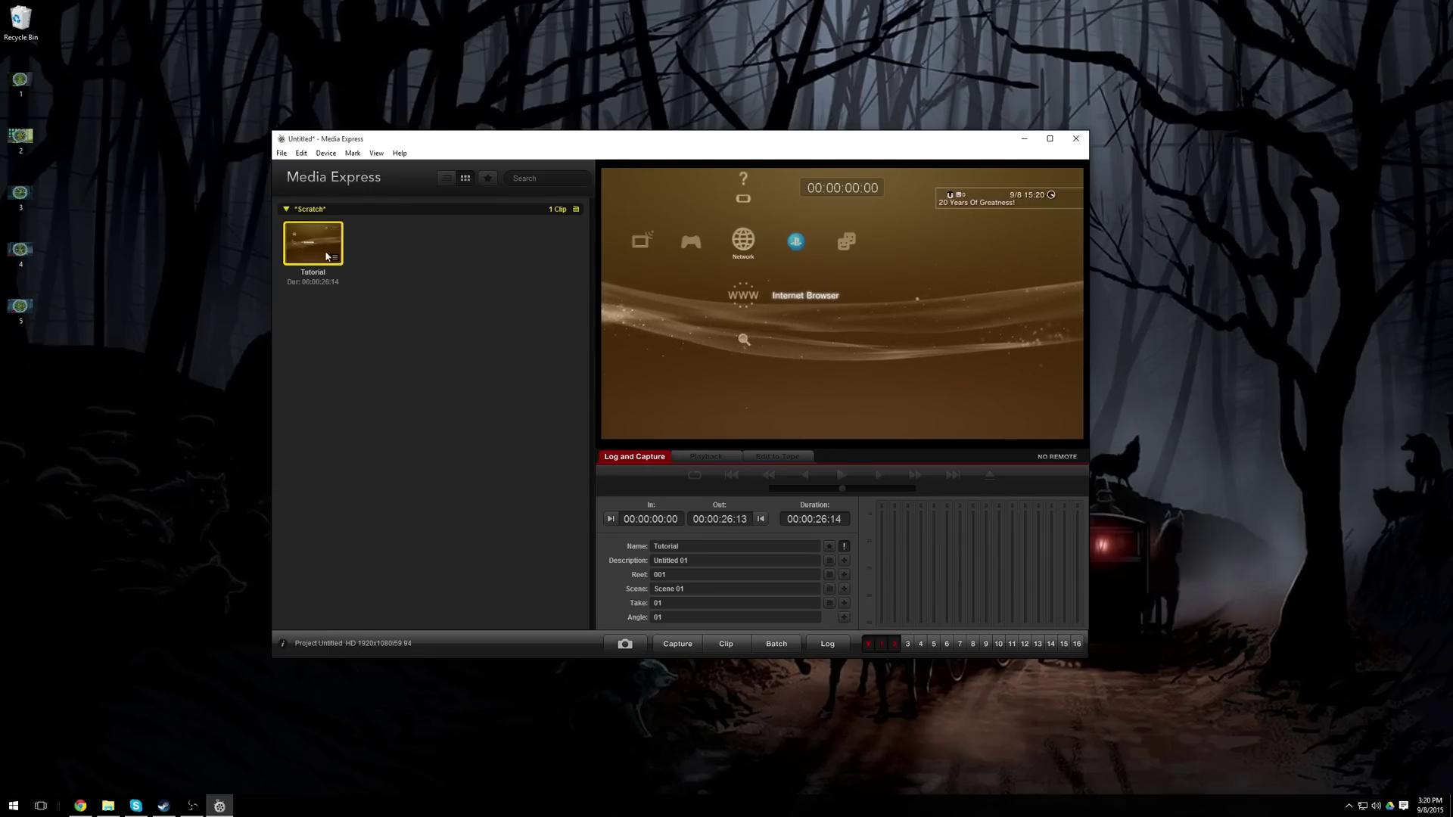
Locate the captured Tutorial file on the D: drive in File Explorer, then minimize it.
{"action": "left_click", "coordinate": [106, 805]}
{"action": "scroll", "coordinate": [683, 638], "scroll_direction": "down", "scroll_amount": 12}
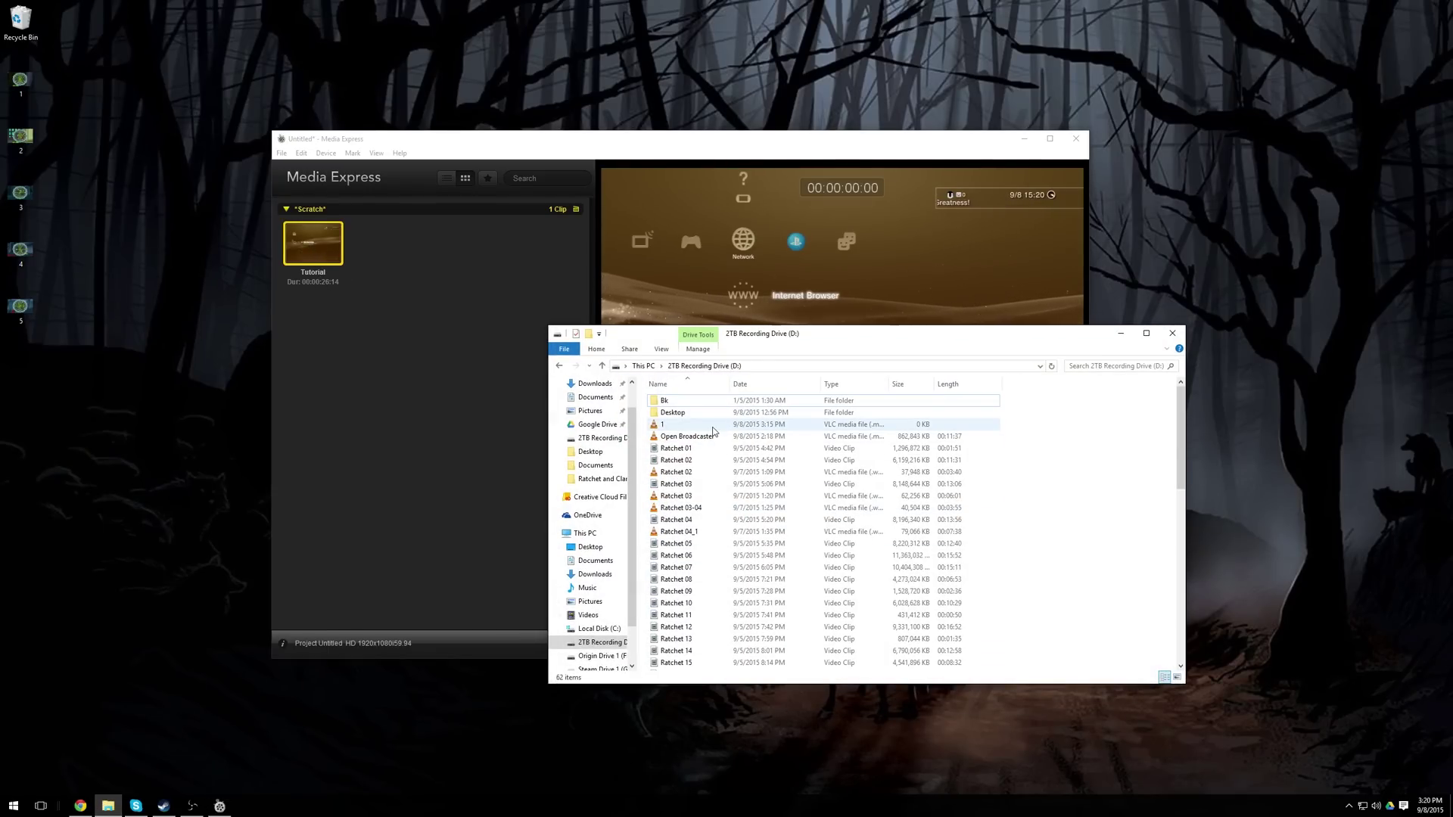
{"action": "left_click", "coordinate": [685, 618]}
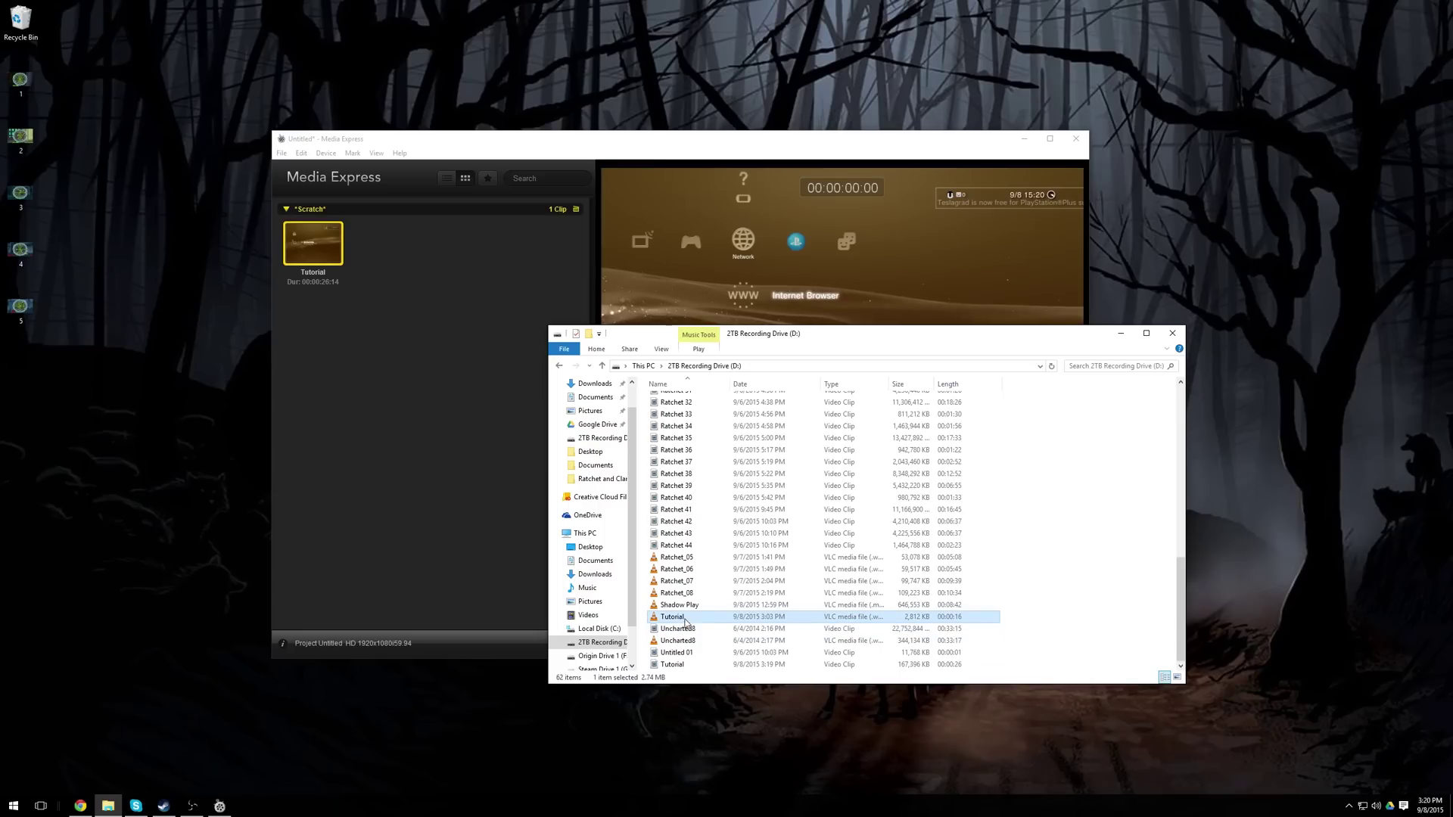
{"action": "left_click", "coordinate": [1121, 333]}
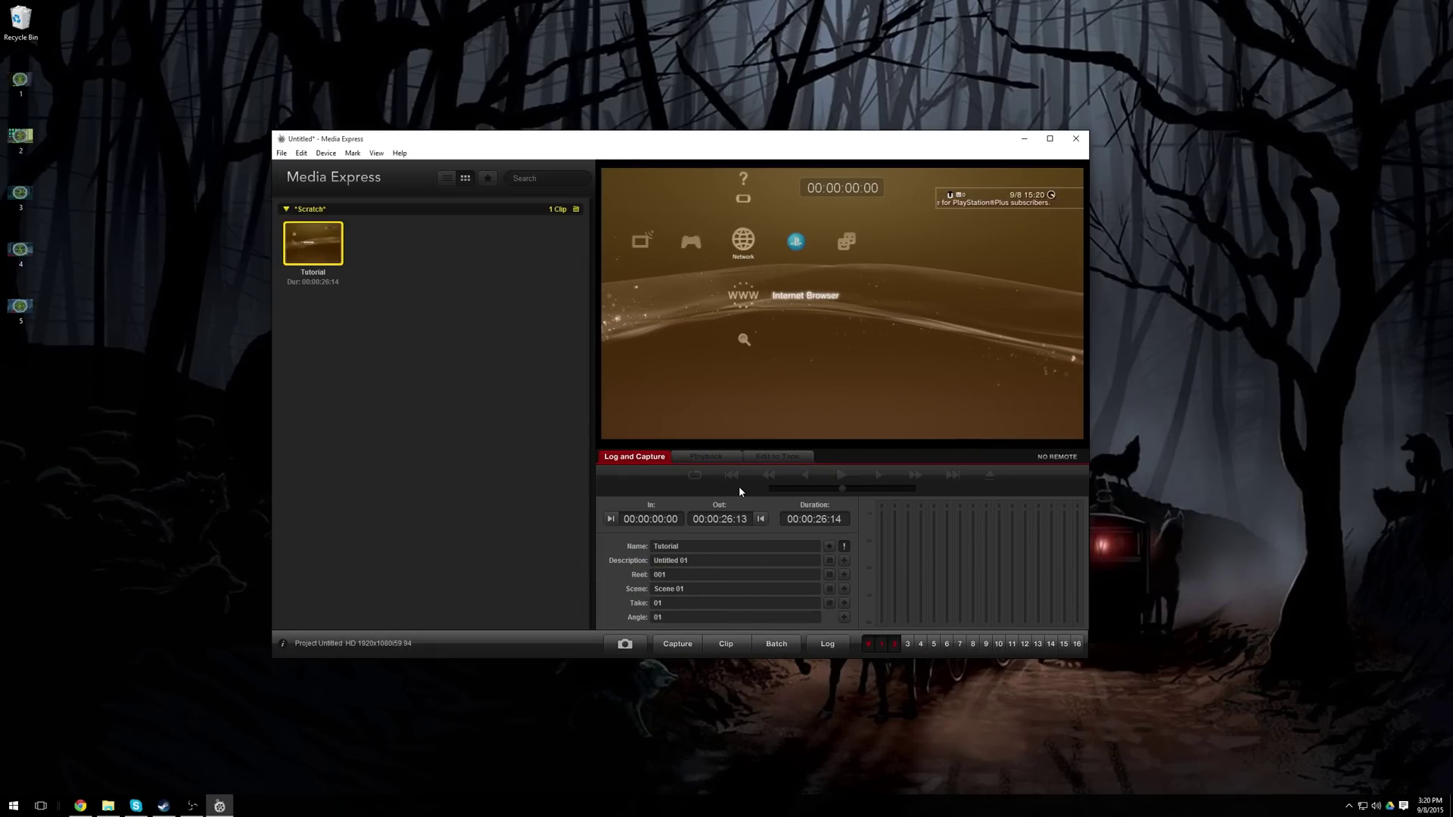
Play and pause the Tutorial clip in Playback, then return to Log and Capture with Ctrl+1.
{"action": "left_click", "coordinate": [719, 457]}
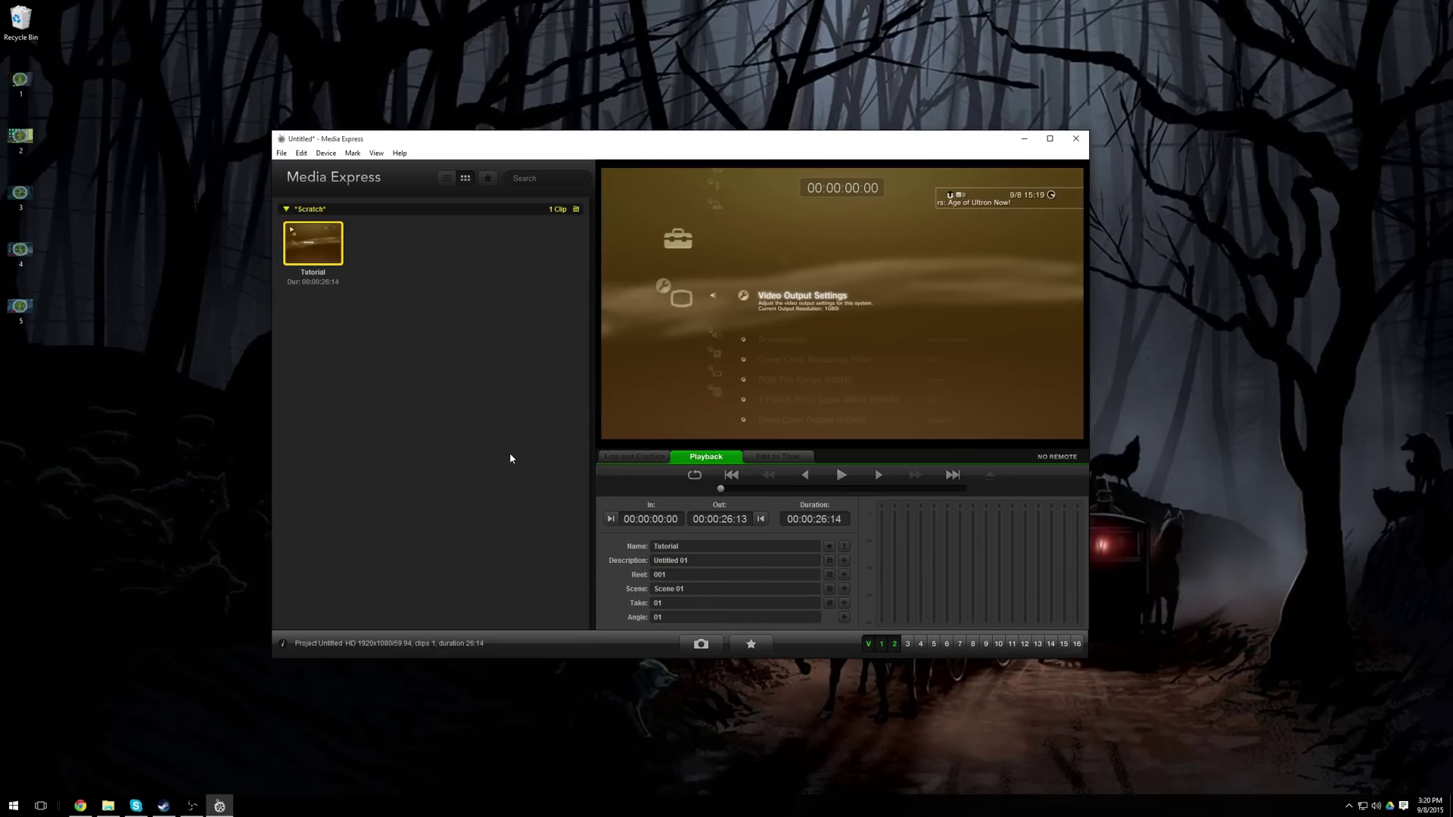
{"action": "left_click", "coordinate": [841, 475]}
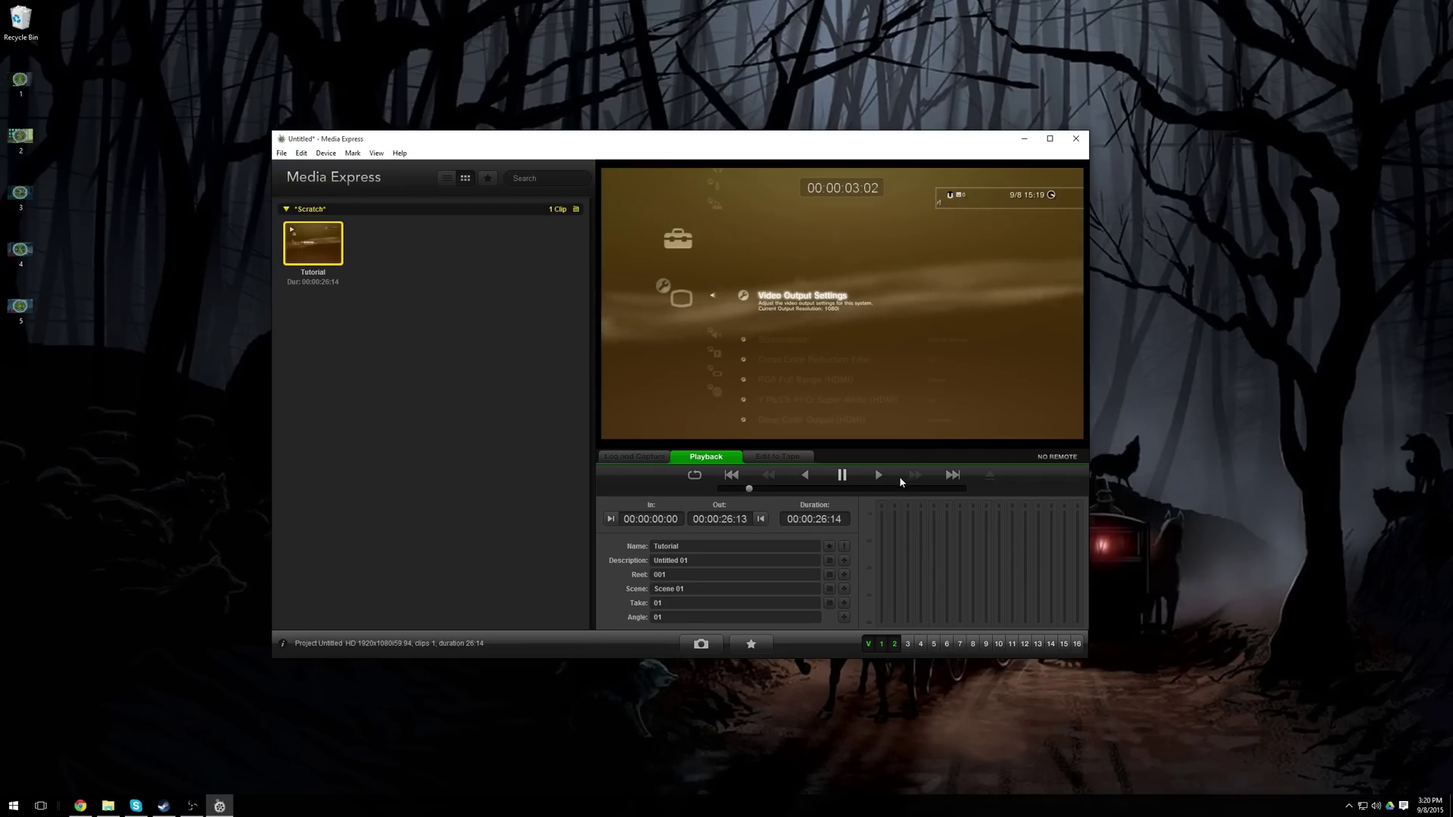
{"action": "left_click", "coordinate": [843, 476]}
{"action": "key", "text": "ctrl+1"}
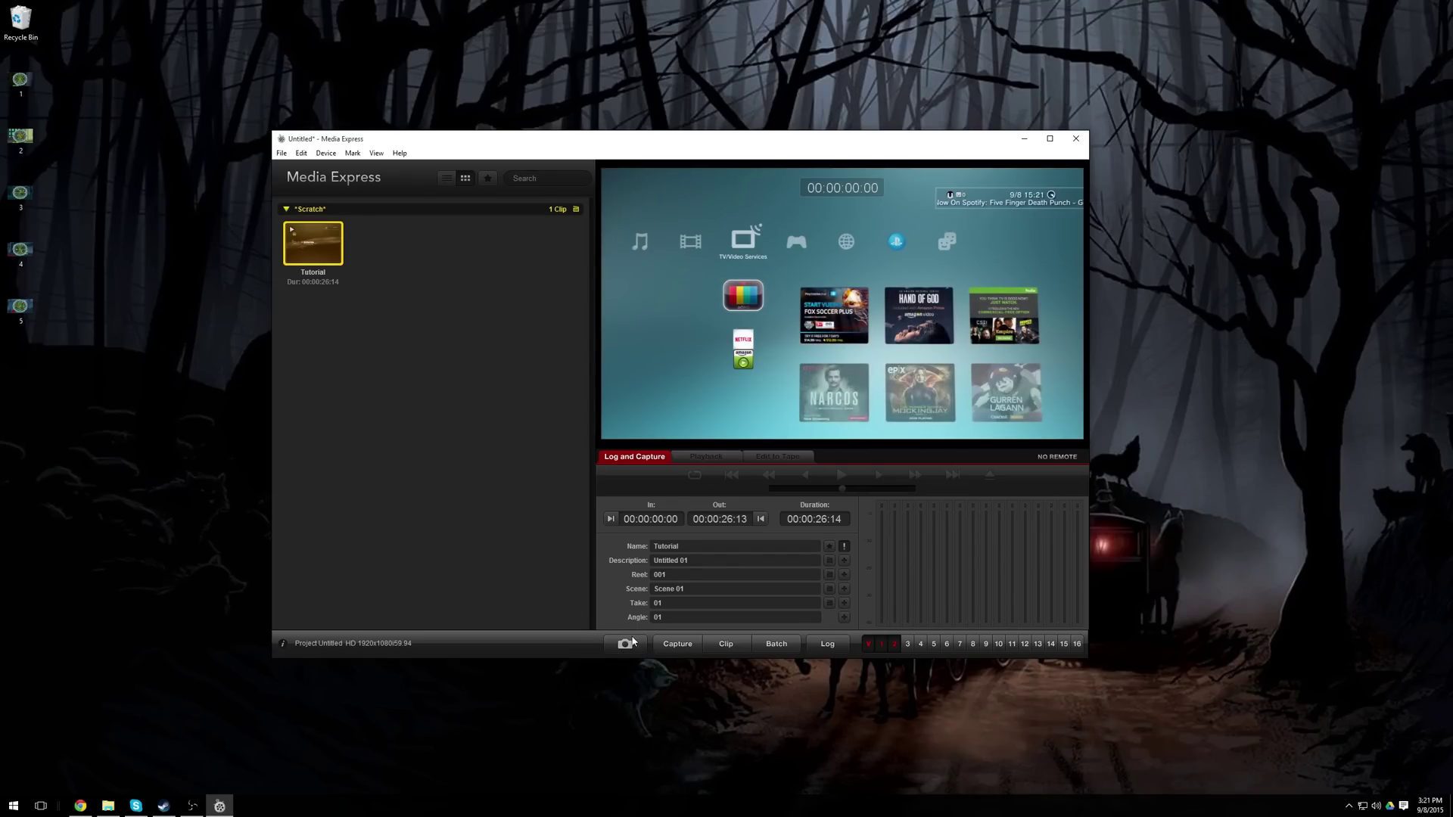
{"action": "left_click", "coordinate": [301, 152]}
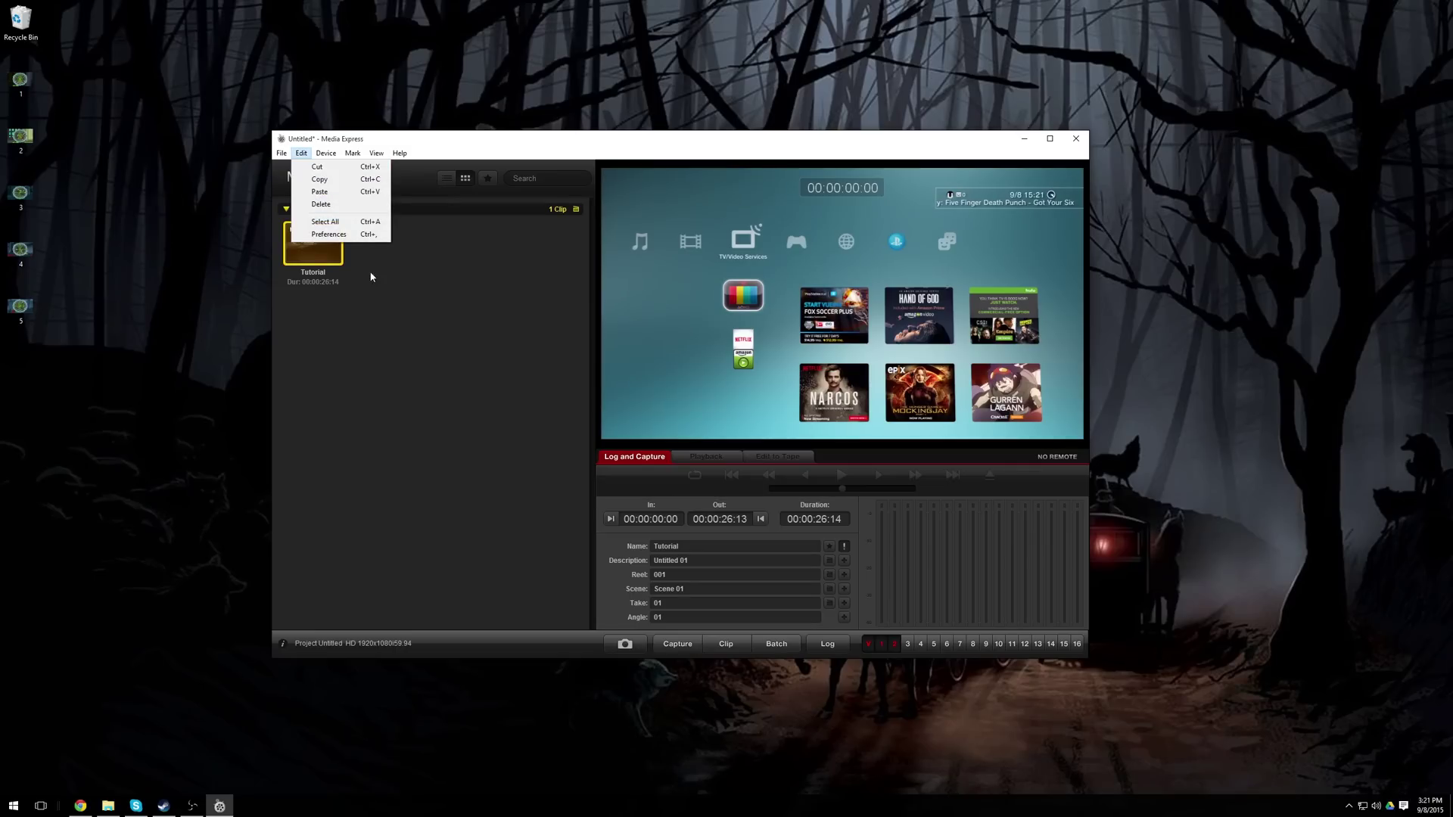
{"action": "left_click", "coordinate": [321, 235]}
{"action": "left_click_drag", "start_coordinate": [734, 398], "coordinate": [700, 397]}
{"action": "left_click", "coordinate": [719, 398]}
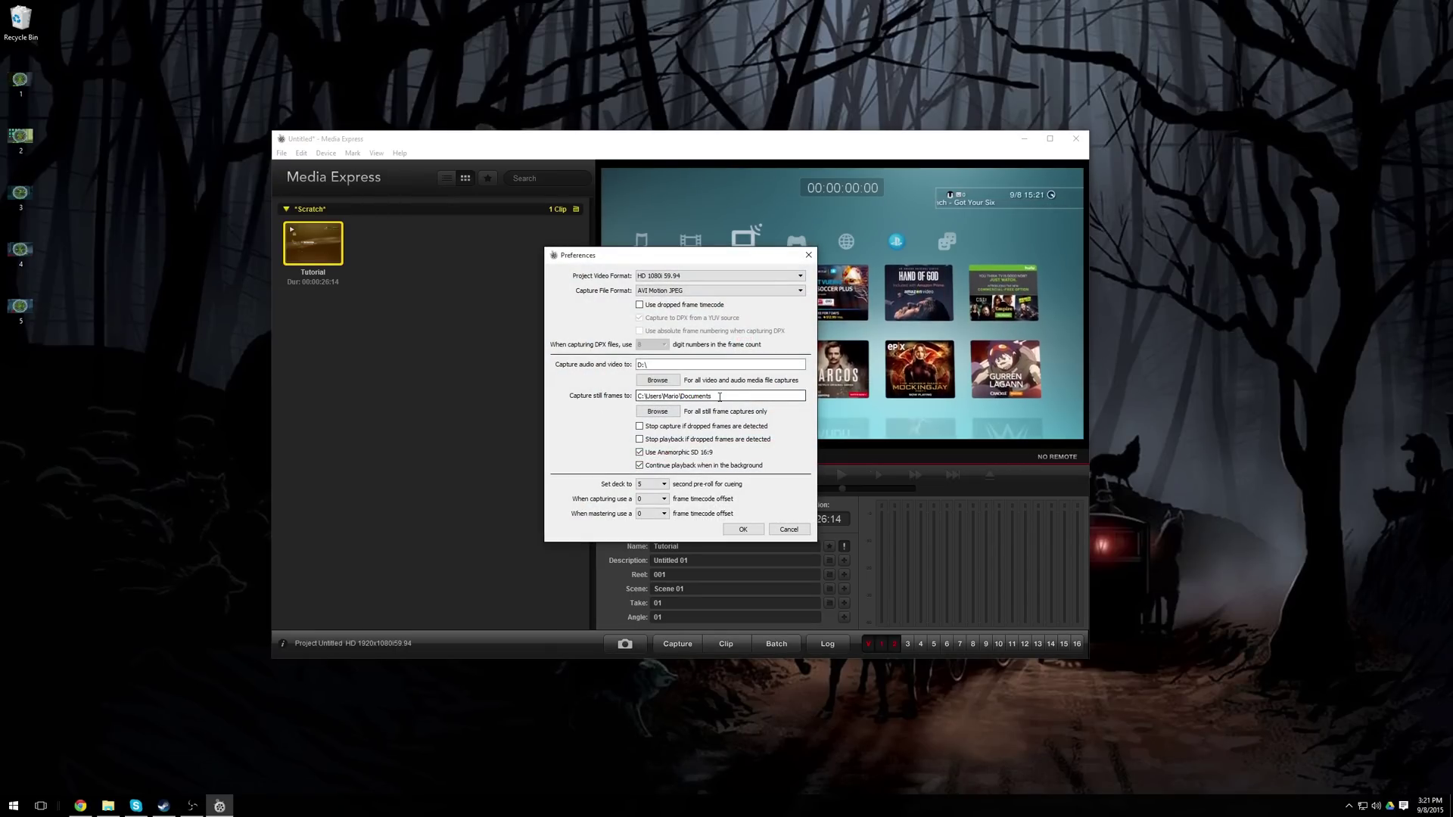
{"action": "left_click", "coordinate": [807, 257]}
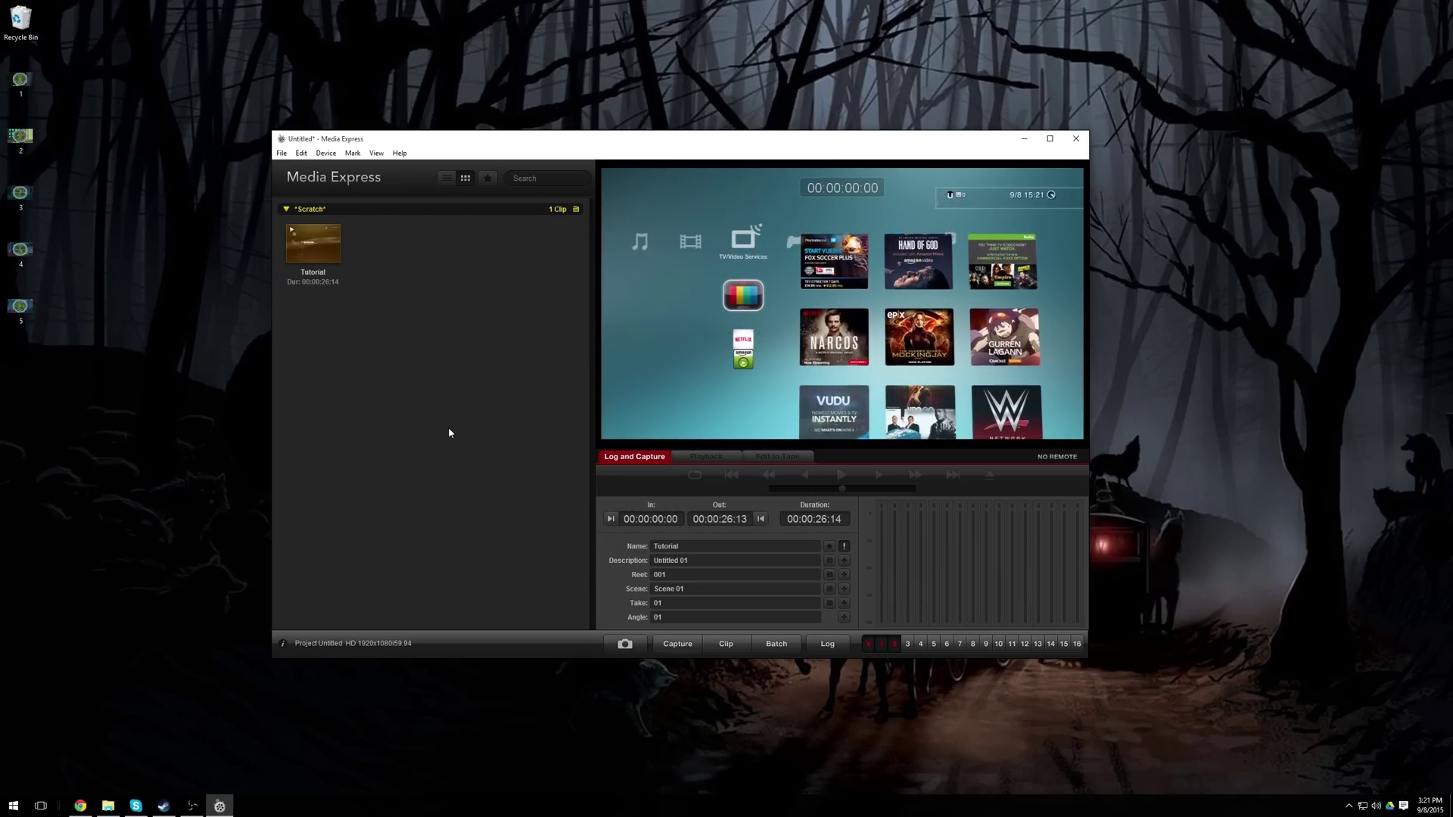